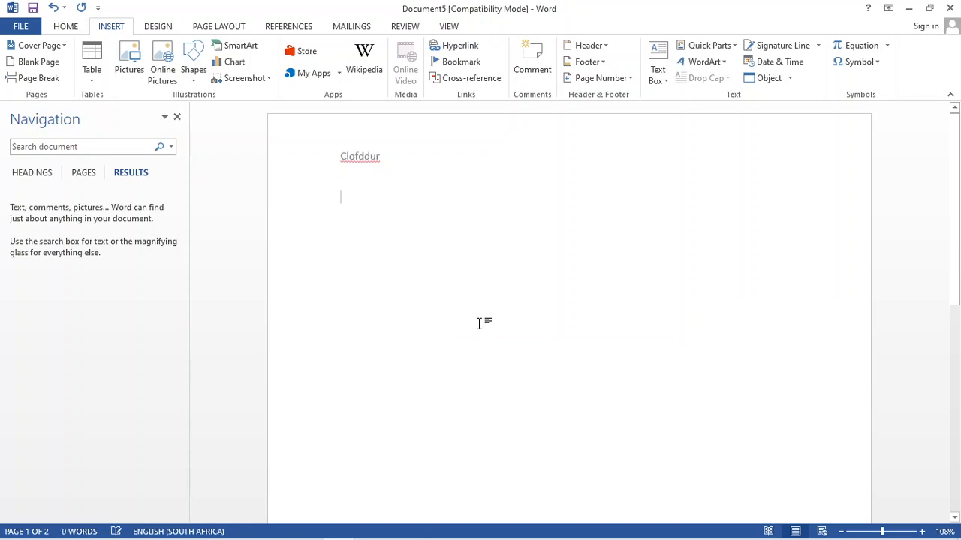
Step: Delete all the text in the page header and return to editing the document body
double_click(408, 153)
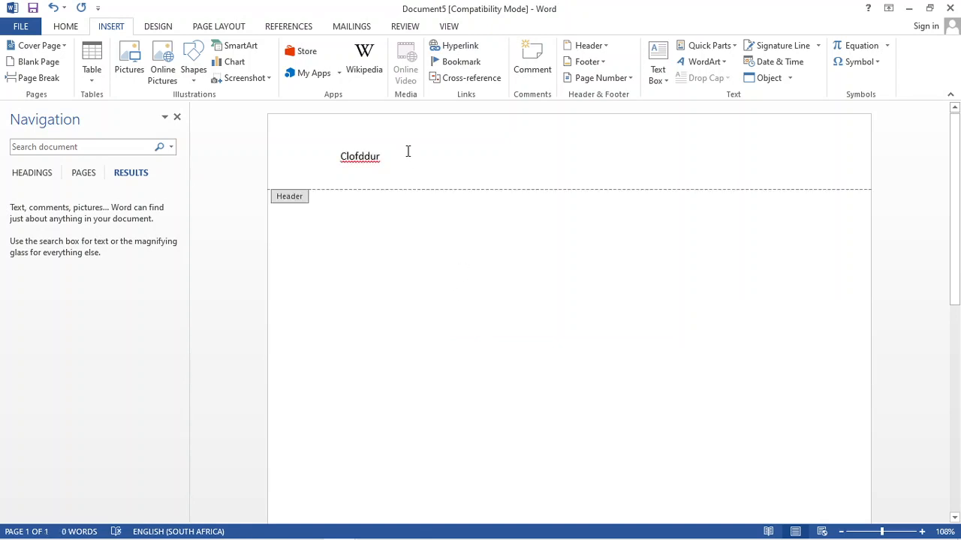
key(BackSpace)
key(BackSpace)
key(BackSpace)
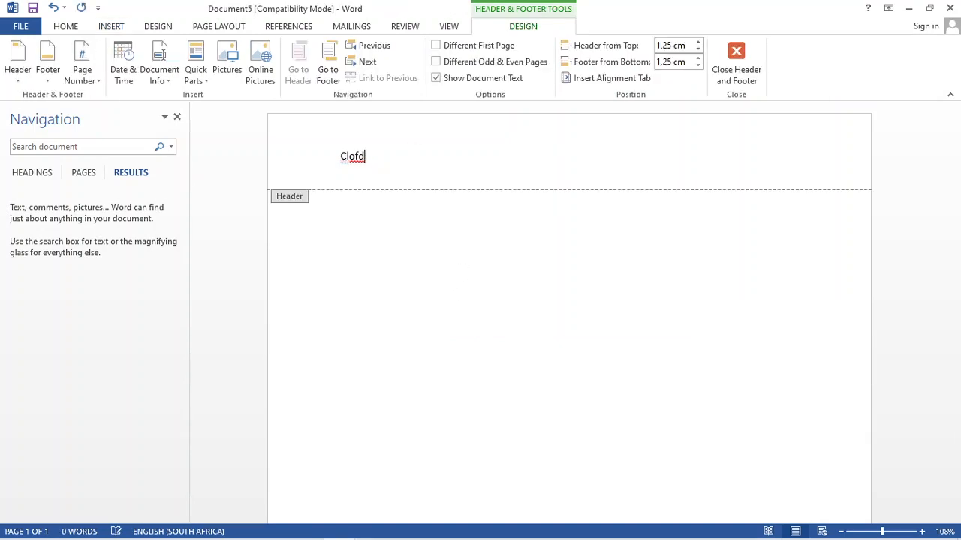
key(BackSpace)
key(BackSpace)
key(BackSpace)
key(BackSpace)
key(BackSpace)
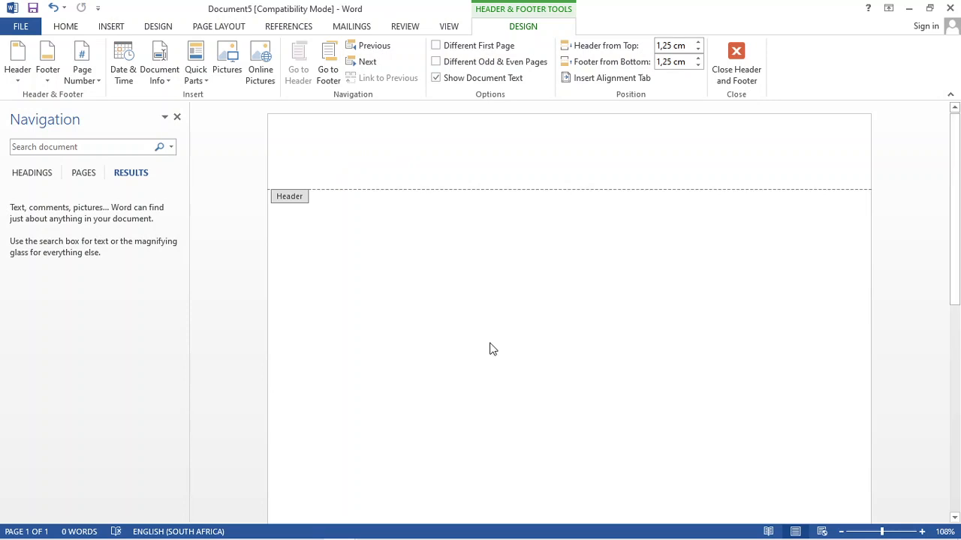
double_click(490, 346)
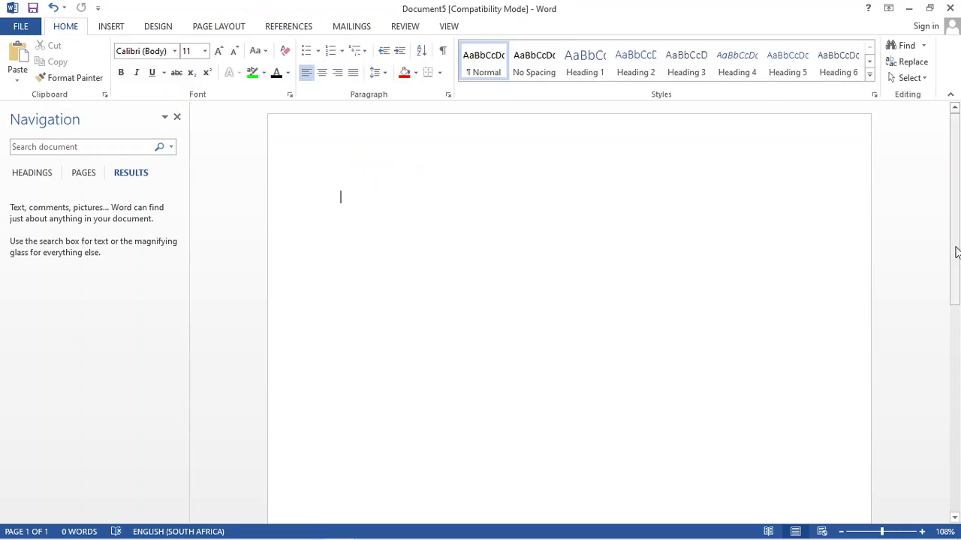
drag(956, 249, 956, 271)
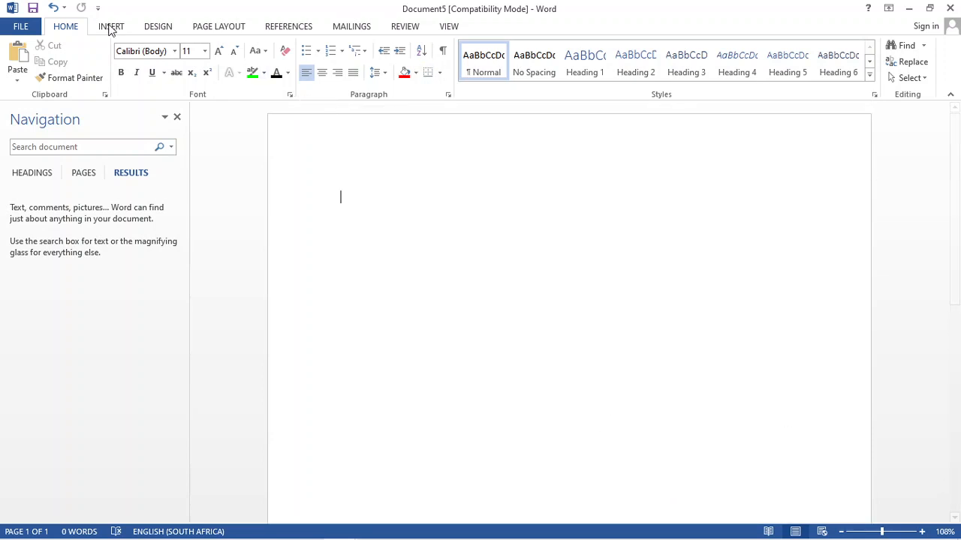
Step: Look through the built-in equations and the symbols available for insertion without adding any to the document
click(111, 27)
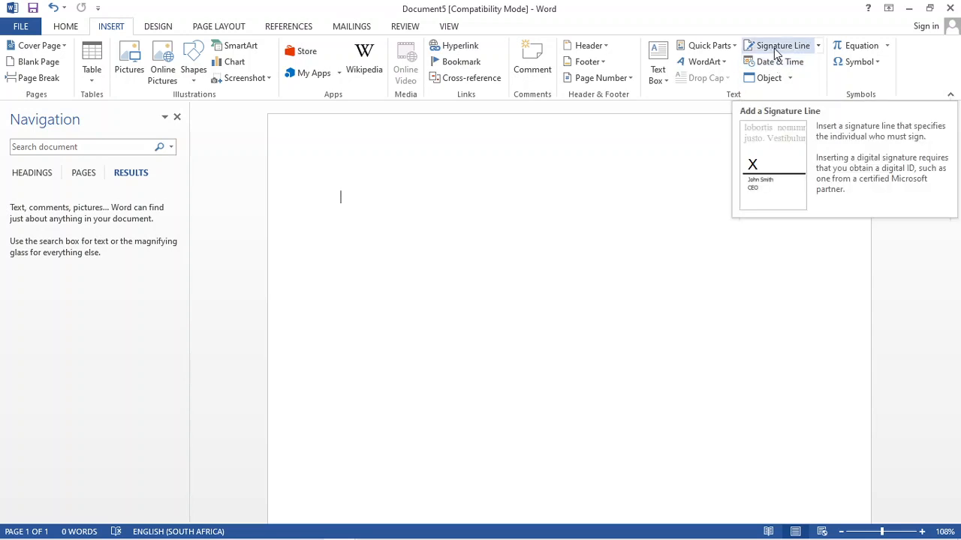
click(887, 46)
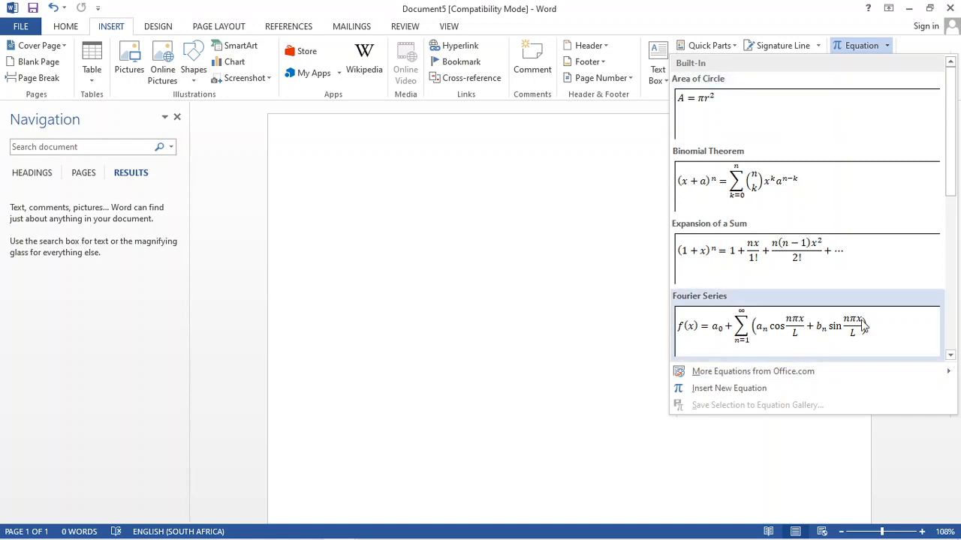
click(595, 260)
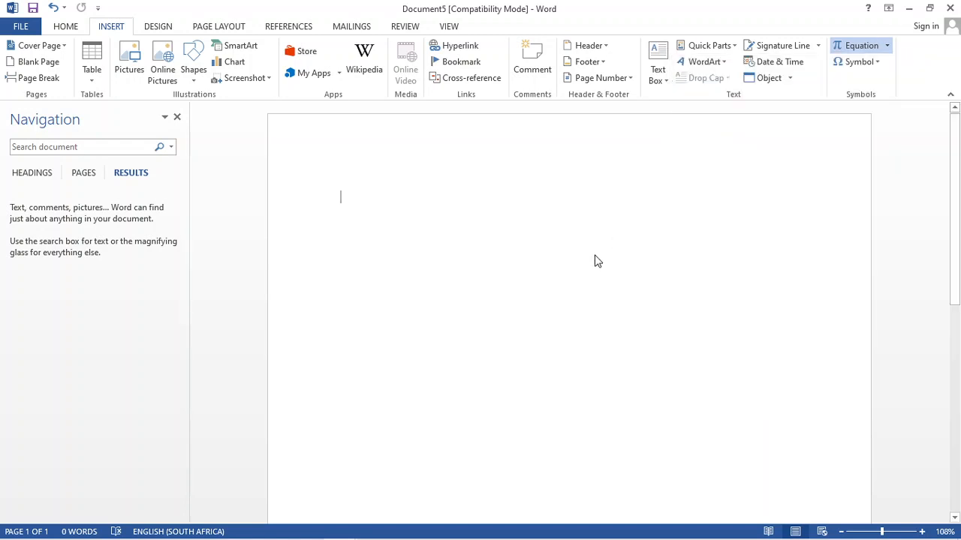
click(876, 64)
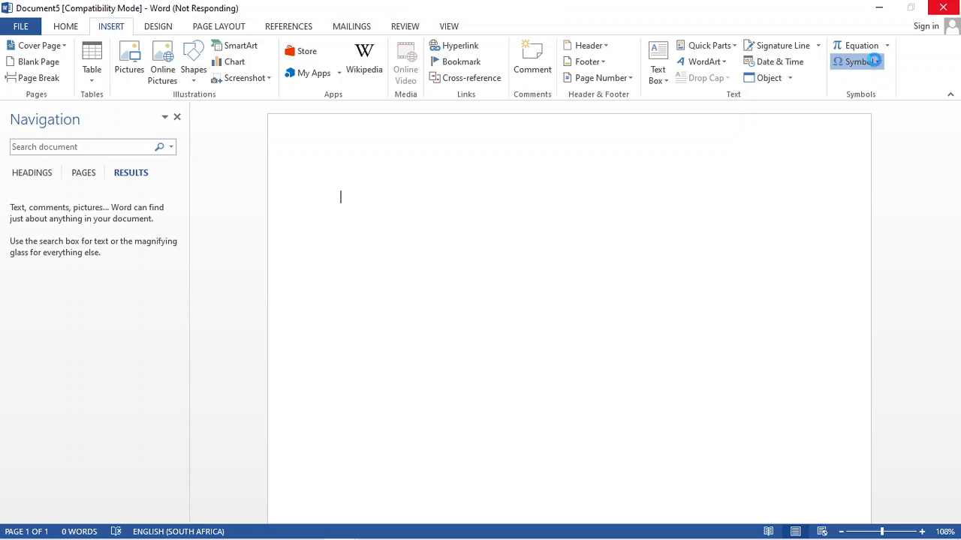
click(875, 61)
click(875, 62)
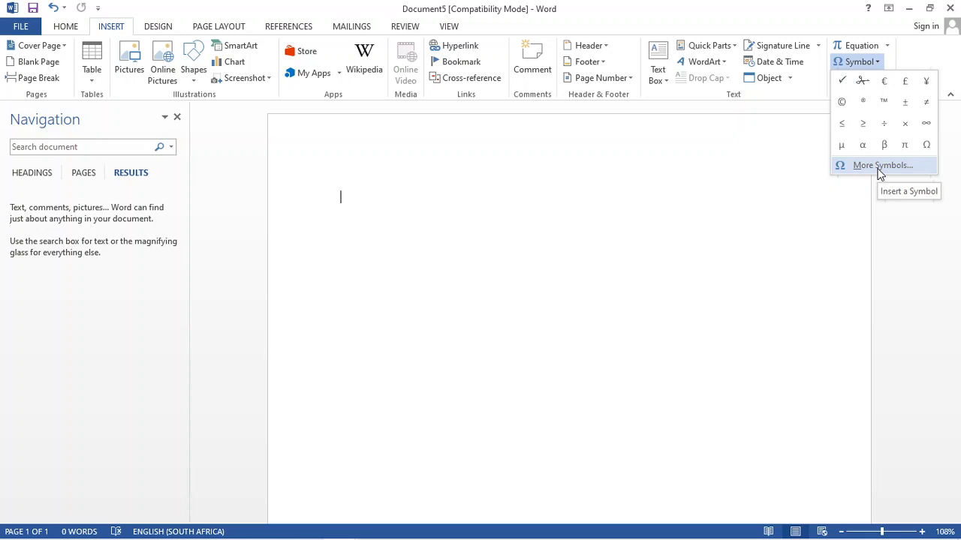
click(487, 189)
Step: Examine the document's design options, including the theme colour sets and page border settings, without applying any
click(157, 27)
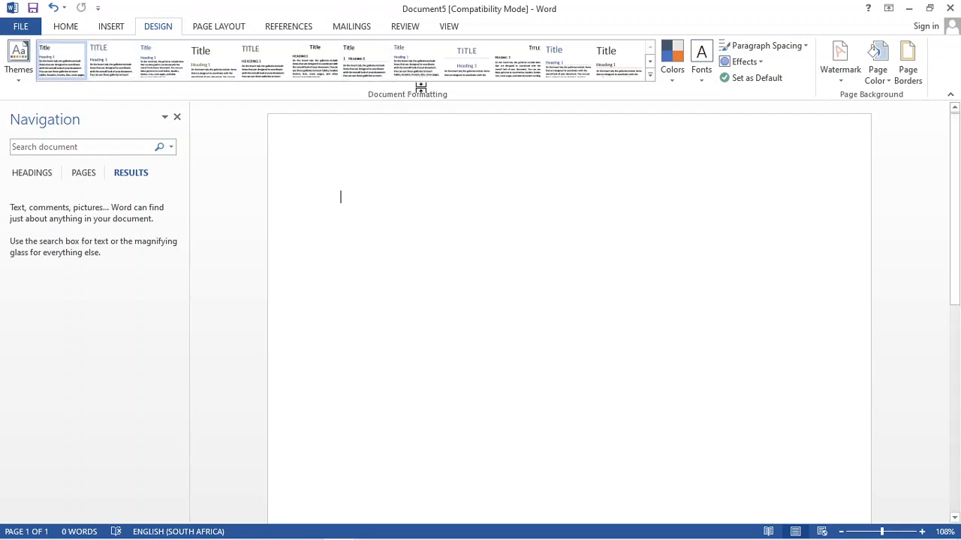
click(672, 75)
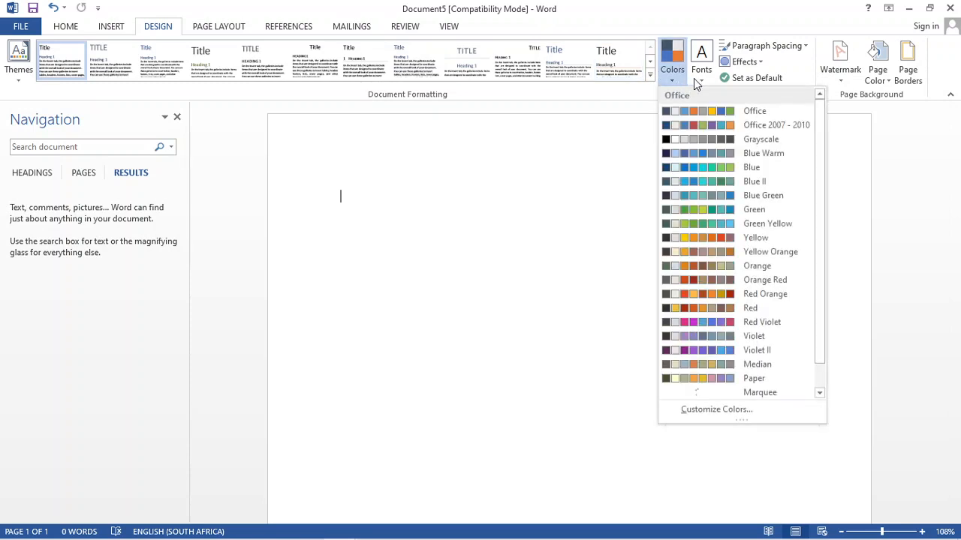
click(851, 129)
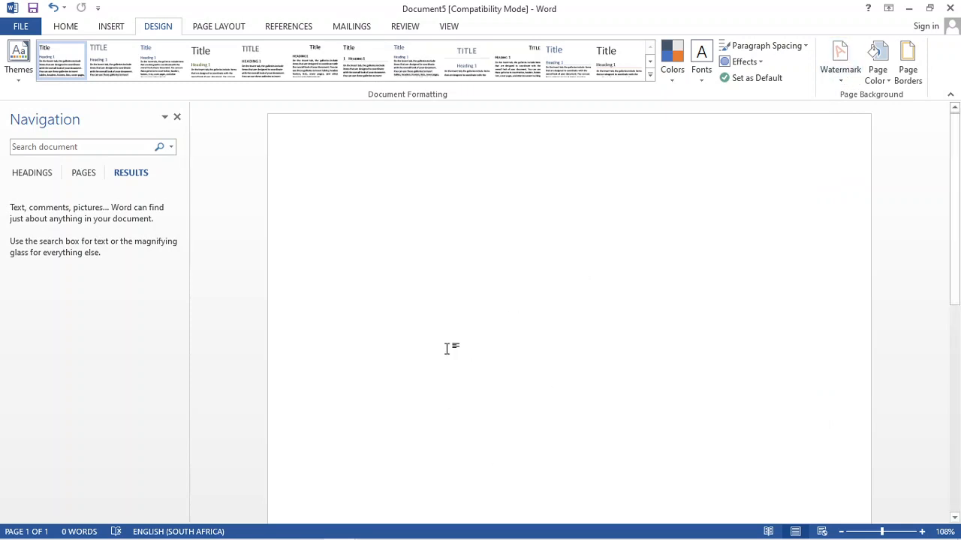
click(888, 83)
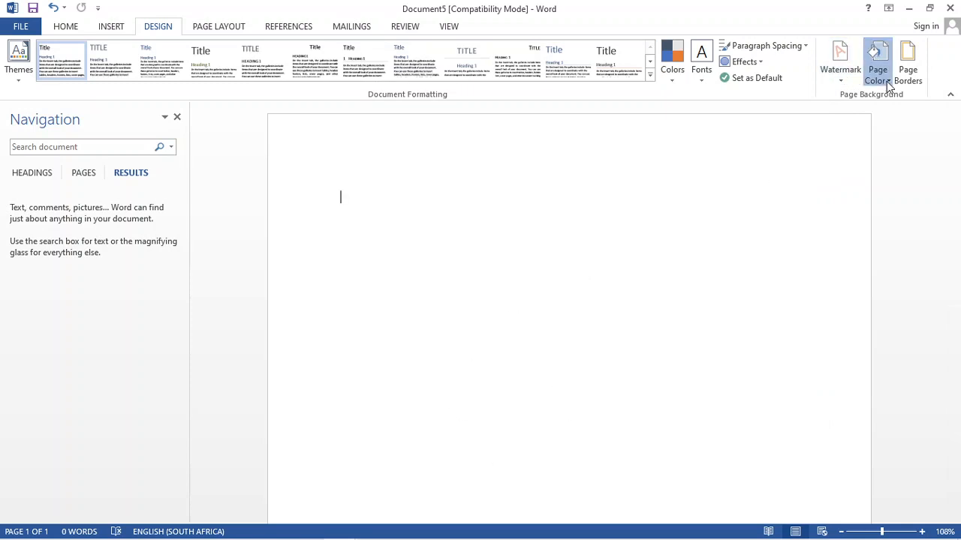
click(916, 66)
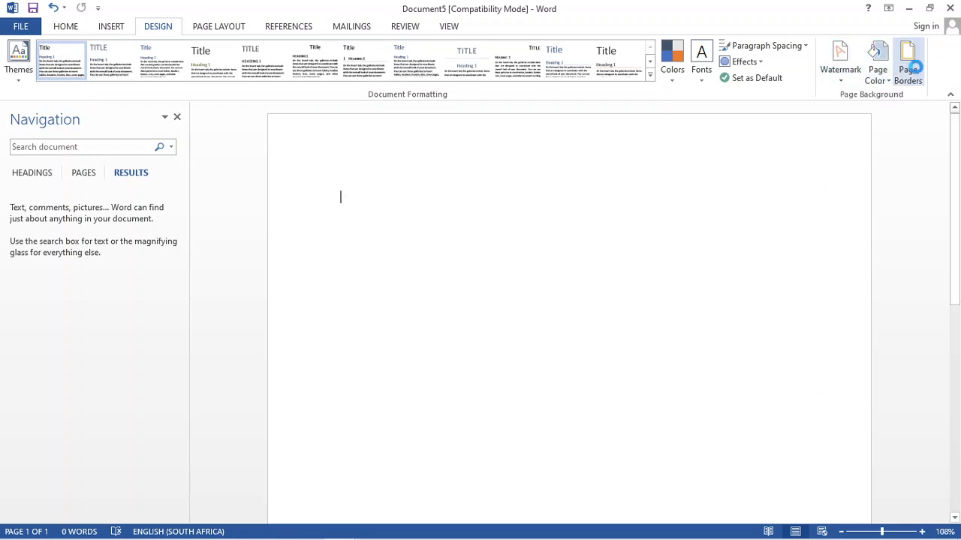
click(401, 183)
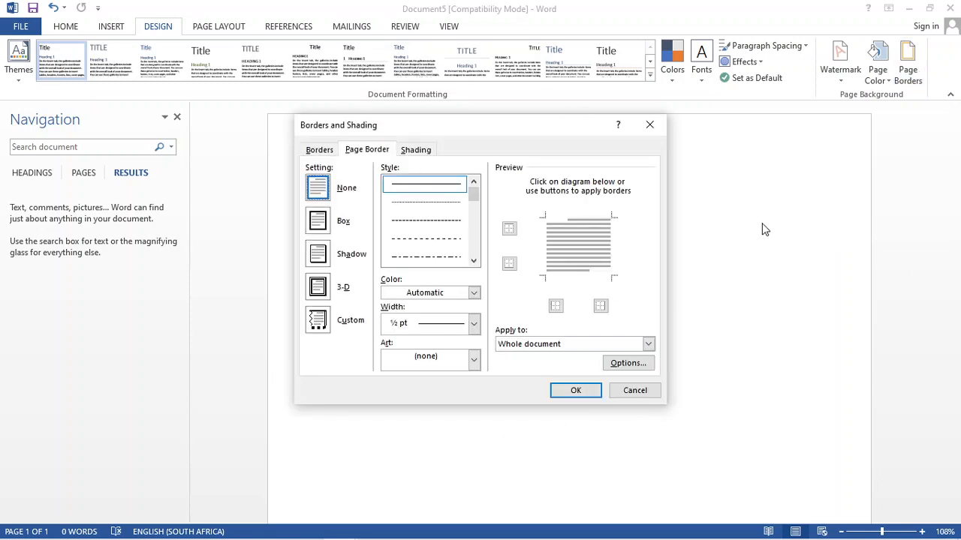
click(649, 126)
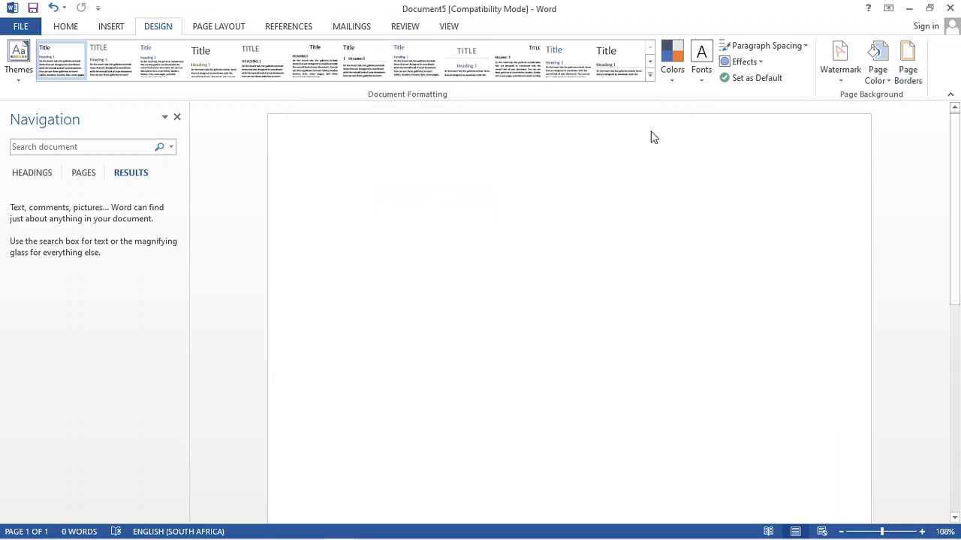
Step: Change the page orientation to Landscape and close the Navigation pane
click(219, 26)
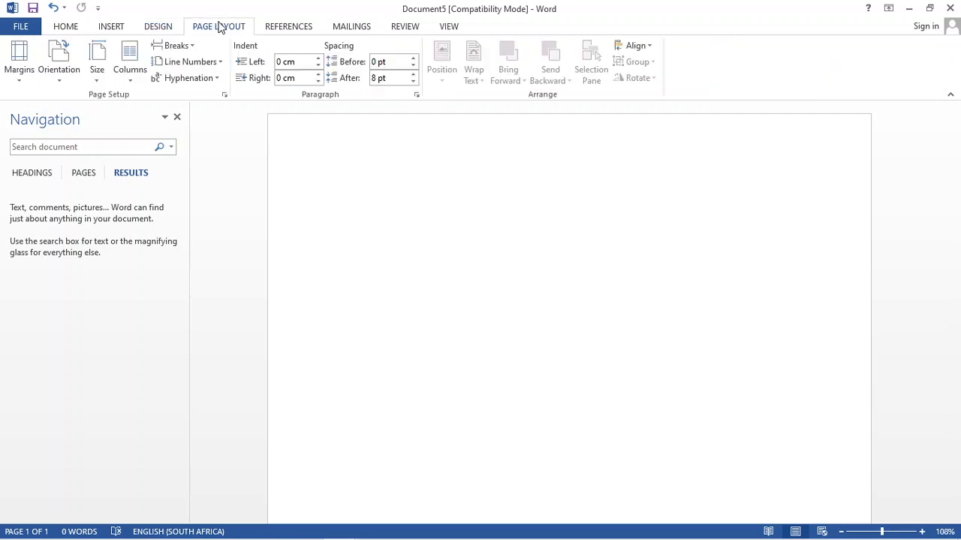
click(56, 78)
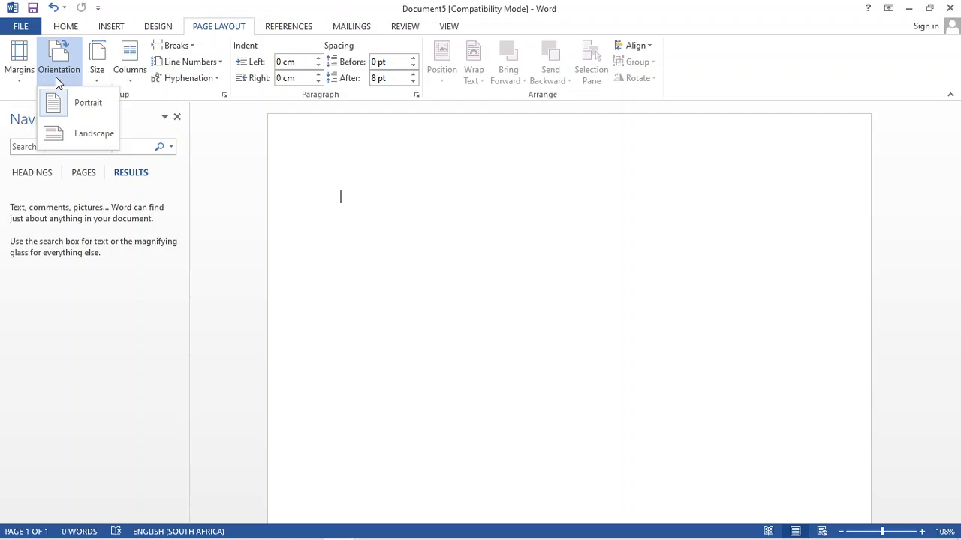
click(91, 136)
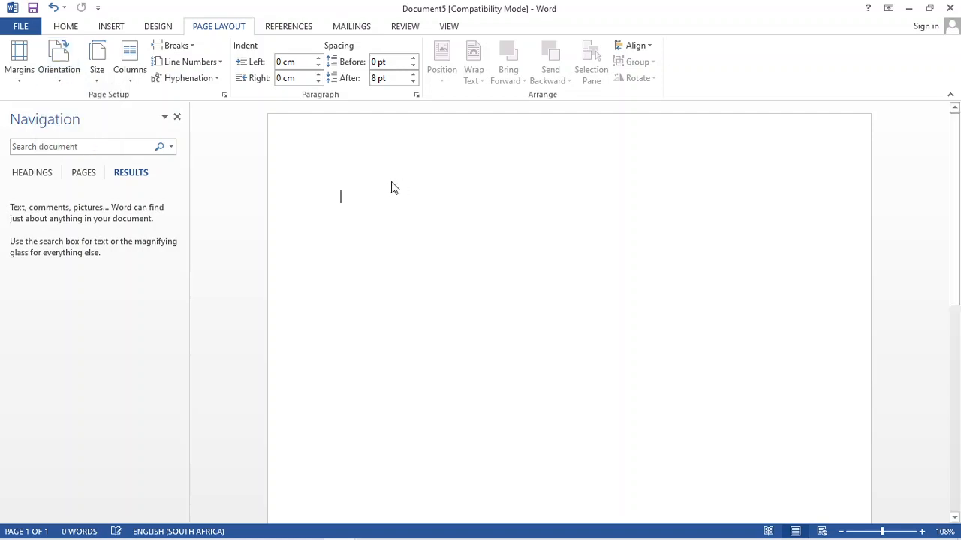
click(177, 118)
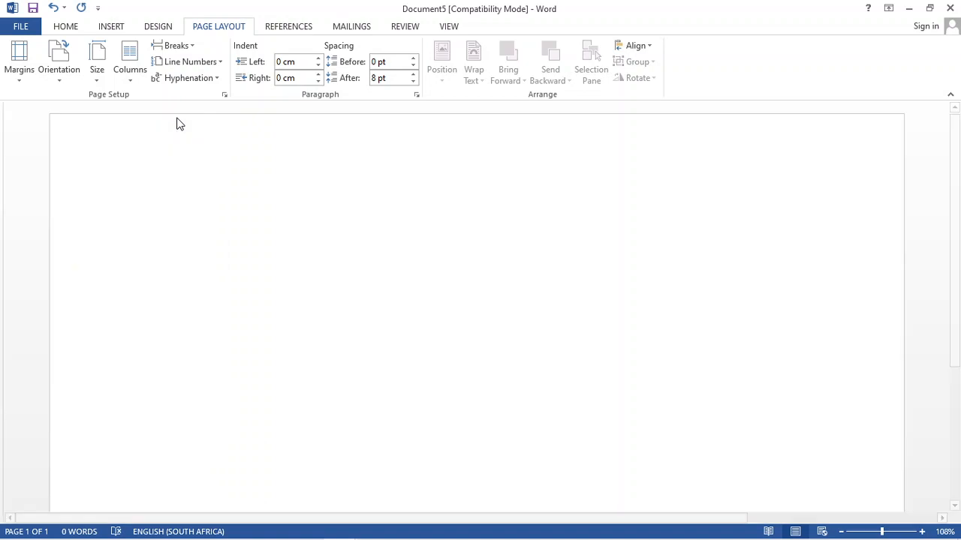
Step: Set the page orientation back to Portrait
click(65, 76)
click(89, 104)
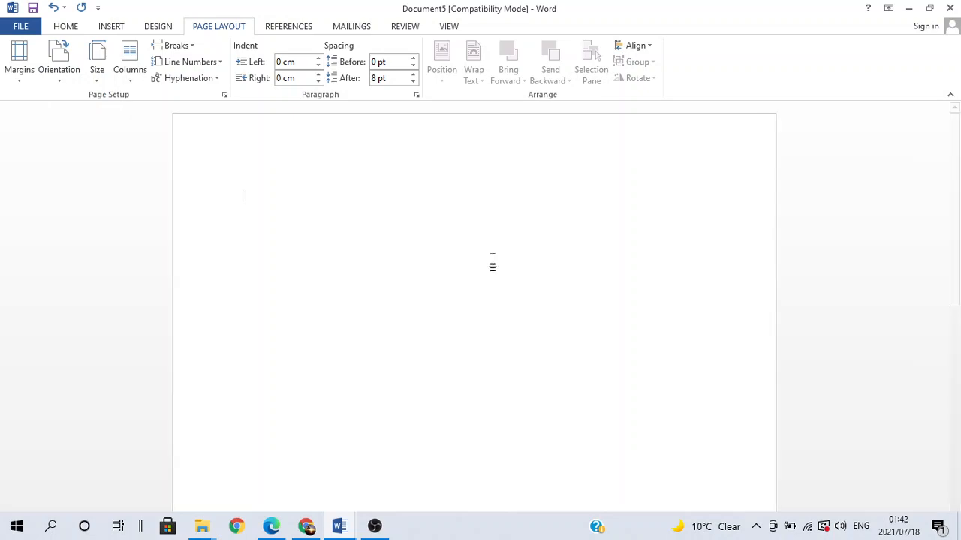
Step: Review the column layout choices and line numbering options without changing the page
click(129, 82)
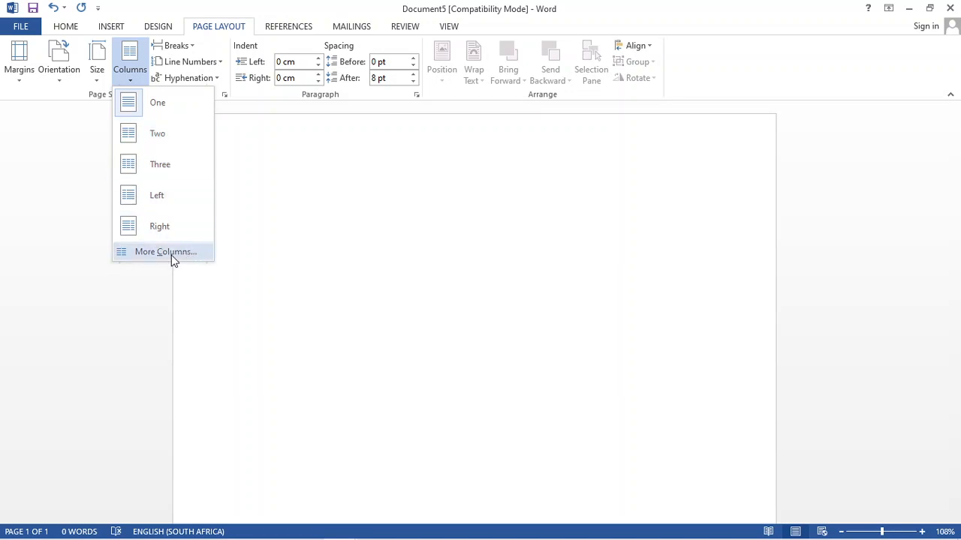
click(373, 272)
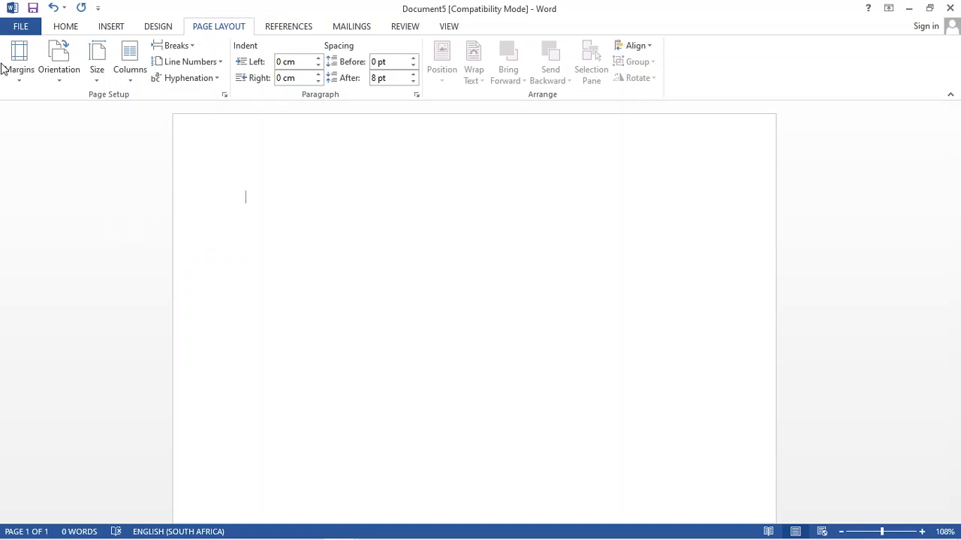
click(215, 62)
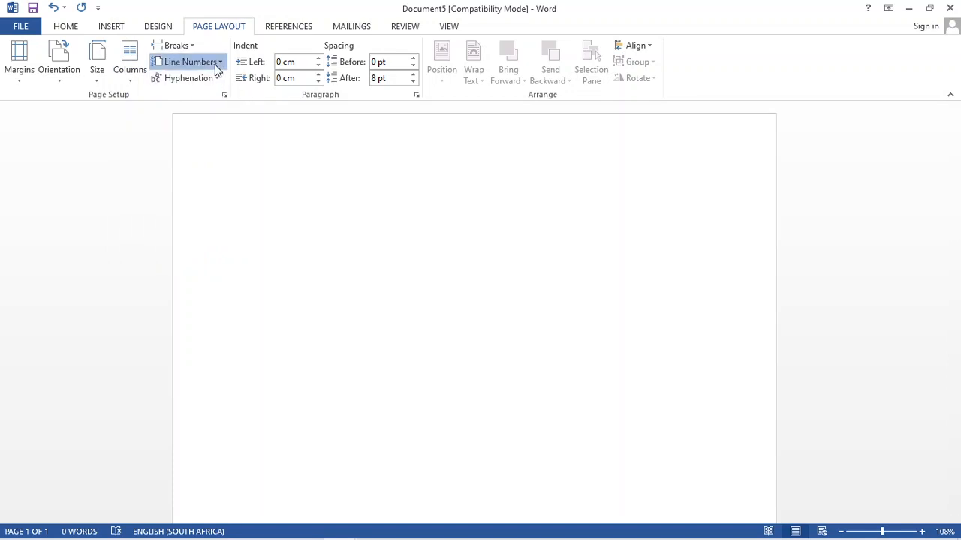
click(409, 254)
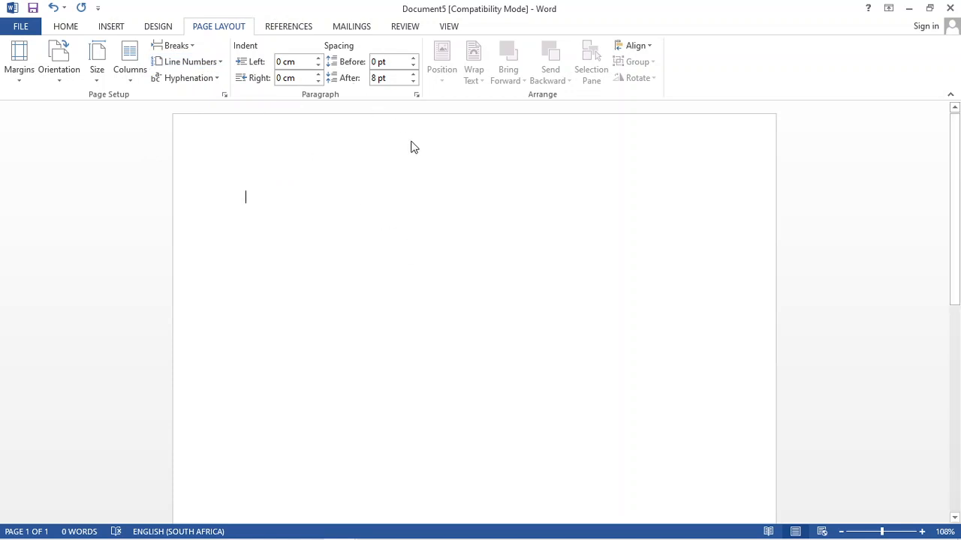
Step: Examine the table of contents styles and the available referencing, mailing and reviewing commands
click(299, 29)
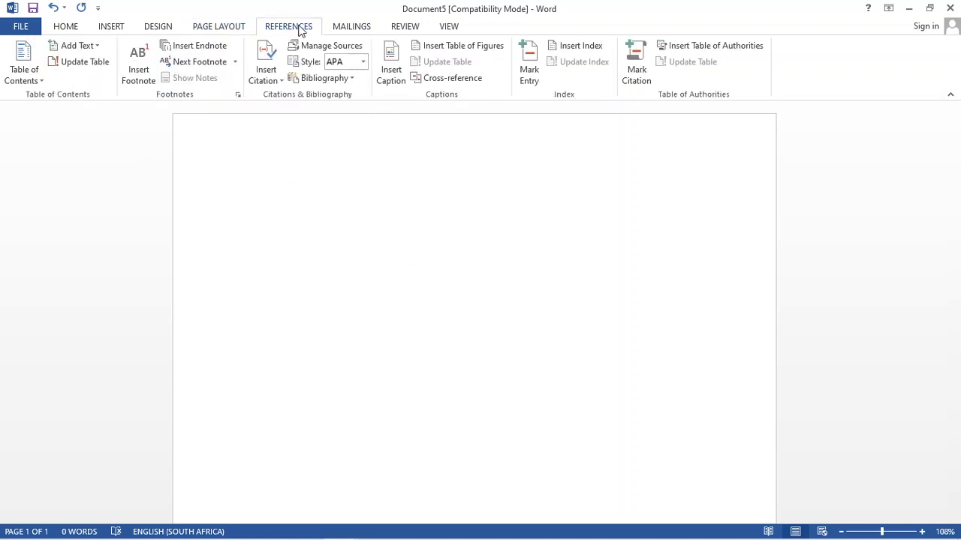
click(34, 88)
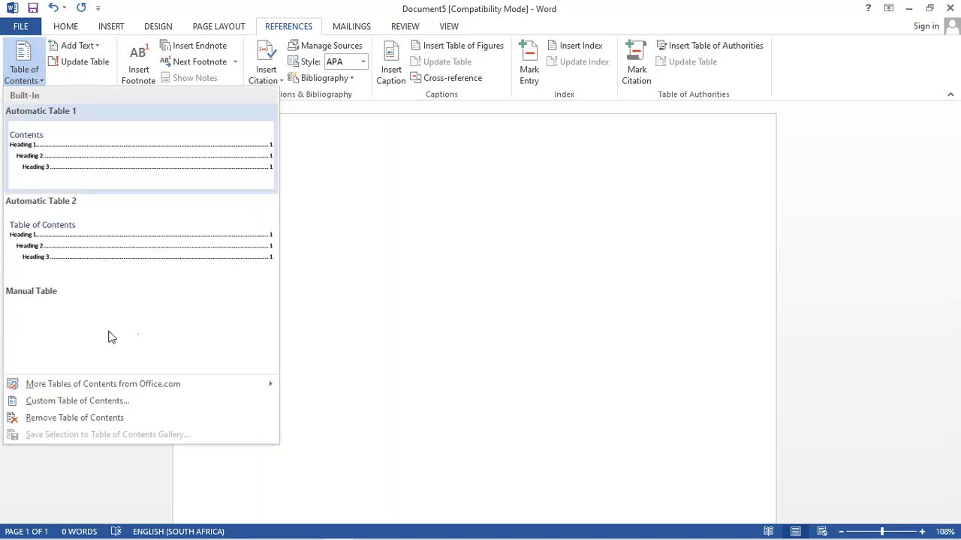
click(494, 421)
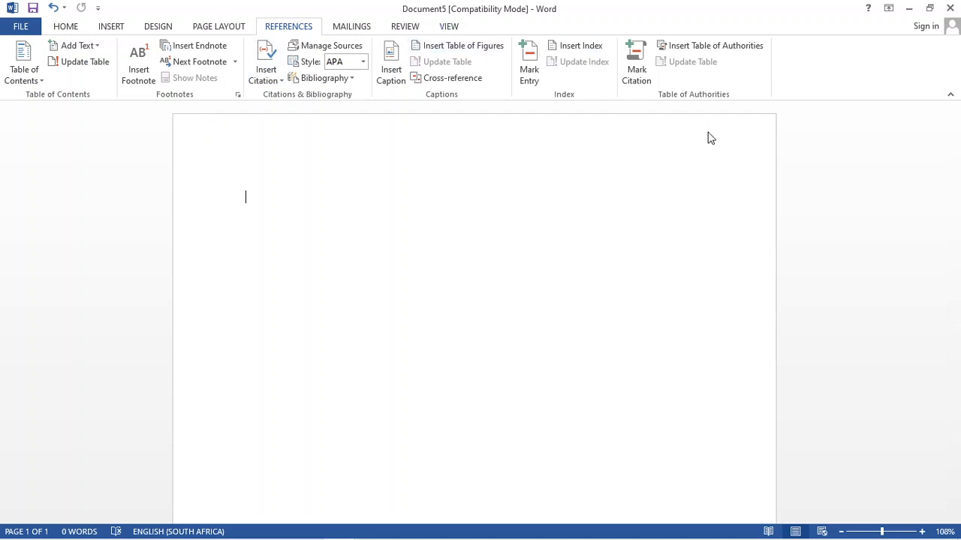
click(343, 27)
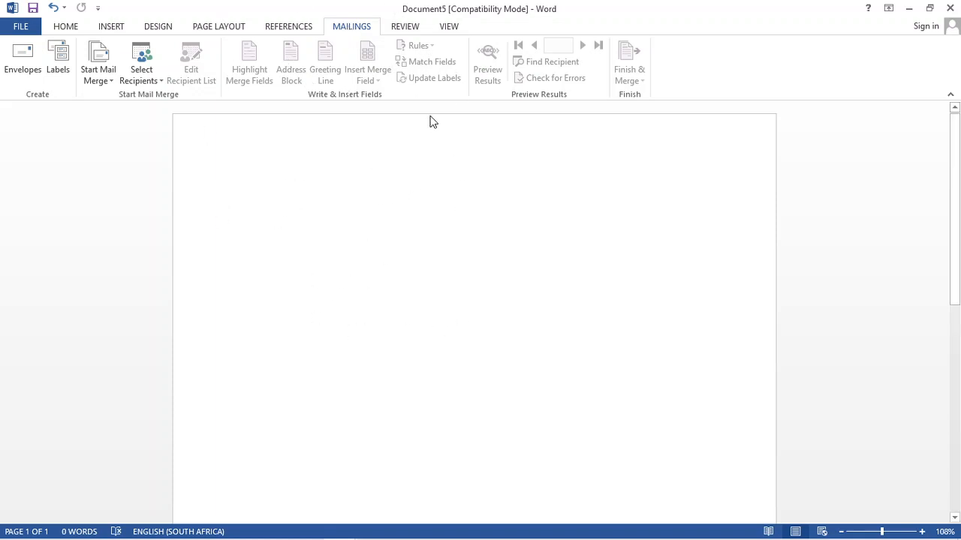
click(401, 26)
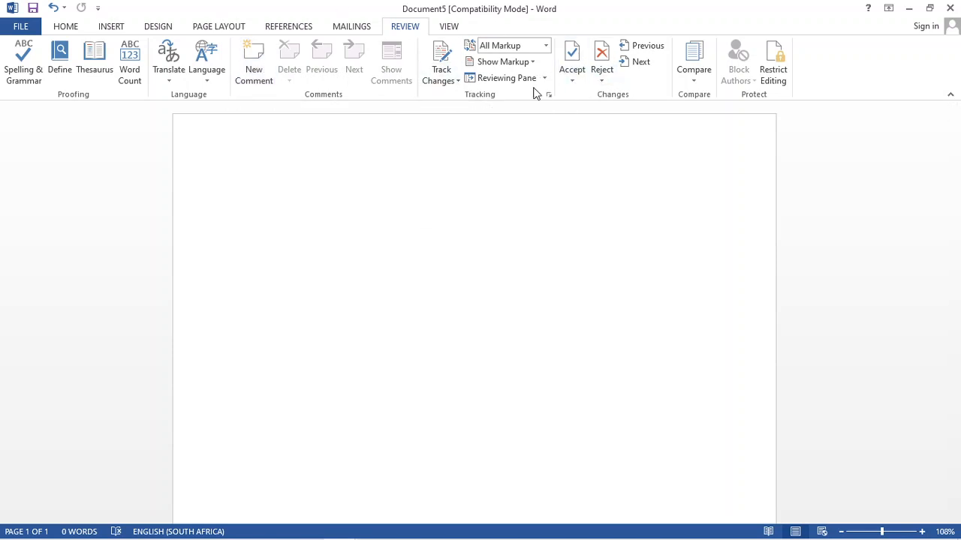
Step: Display the horizontal and vertical rulers around the page, toggling them off and on once
click(448, 28)
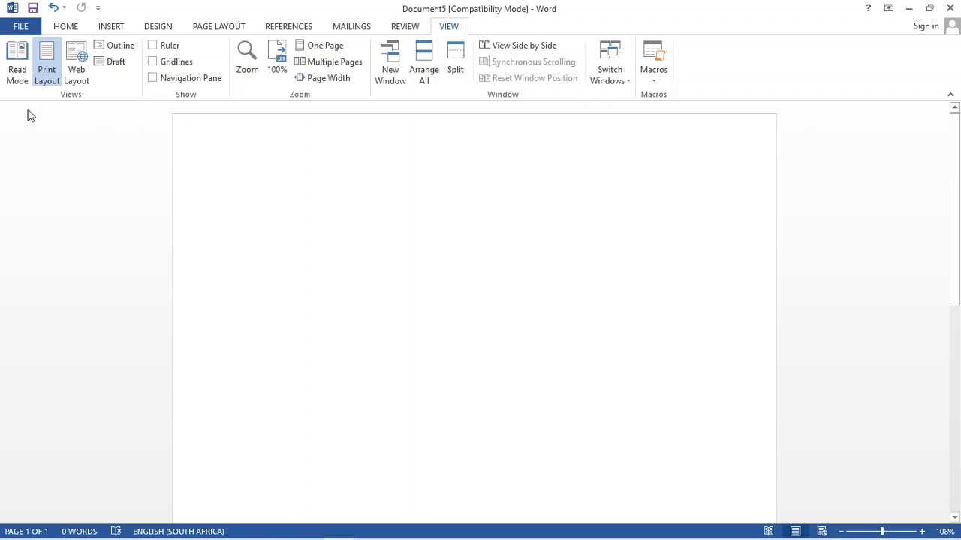
click(153, 45)
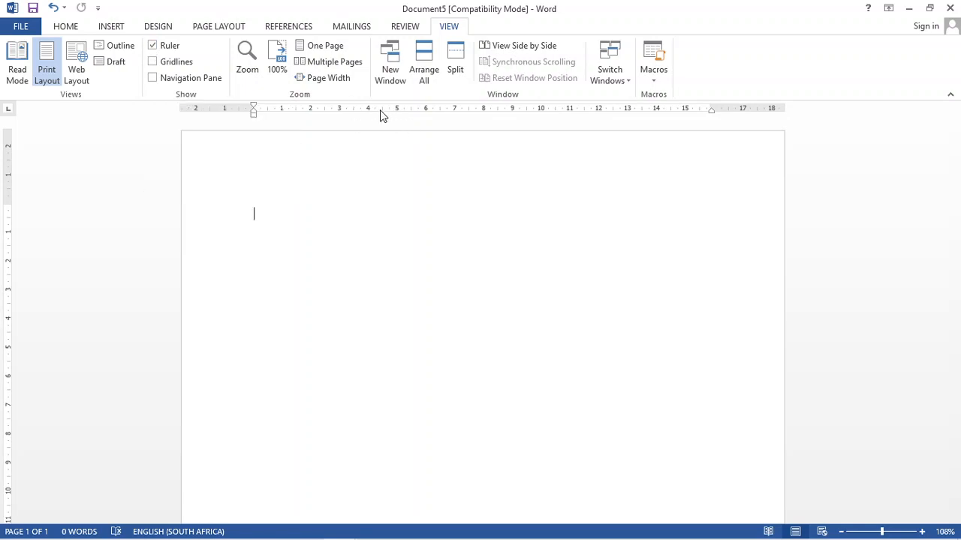
click(152, 45)
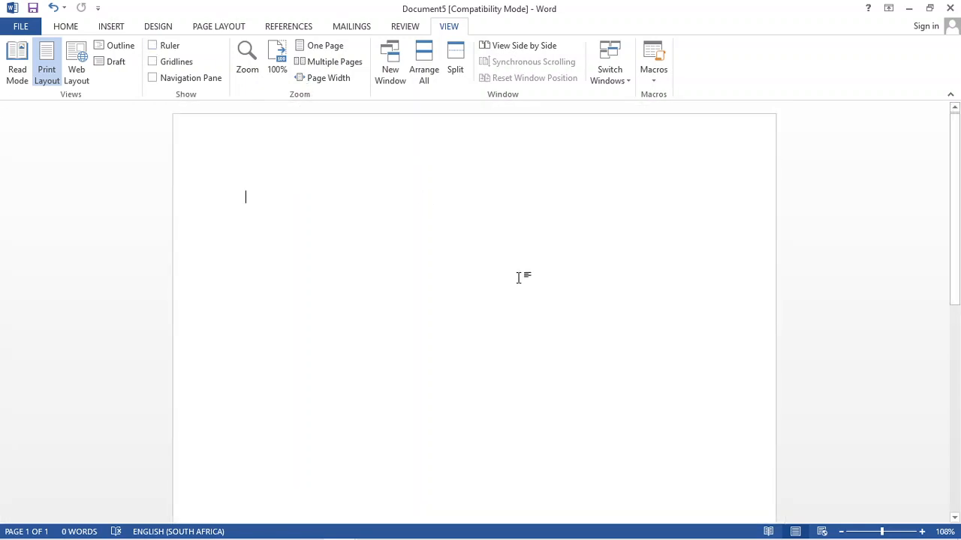
click(152, 46)
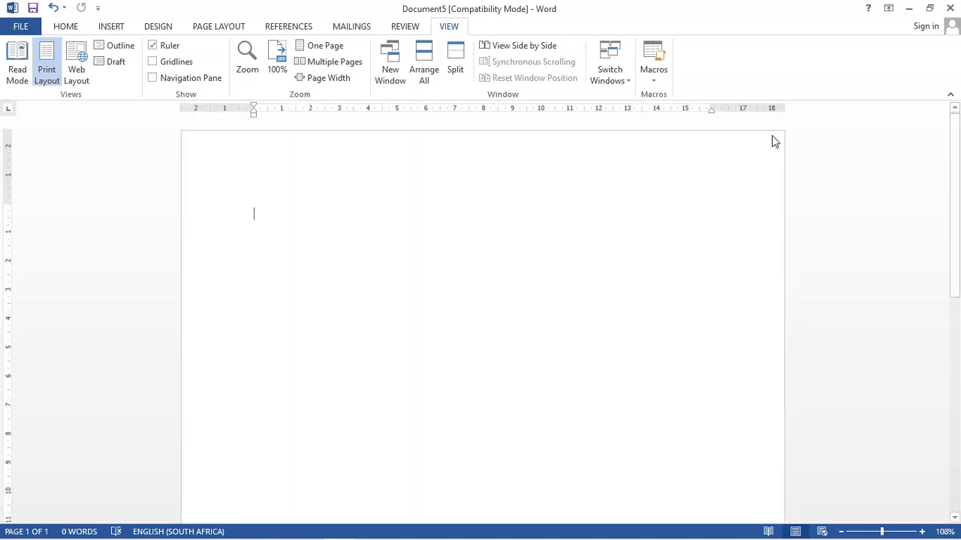
Step: Review the formatting, document design and page layout commands without changing the blank document
click(72, 27)
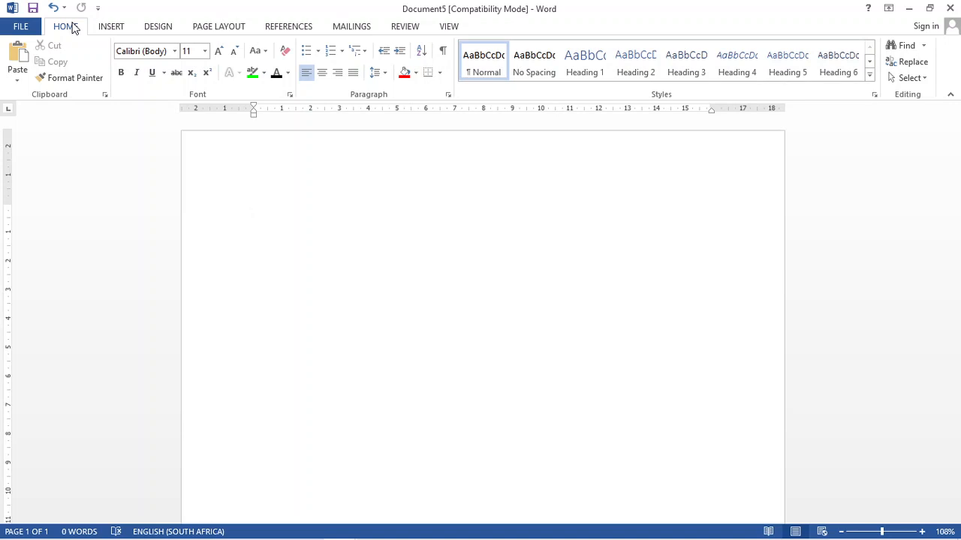
click(170, 27)
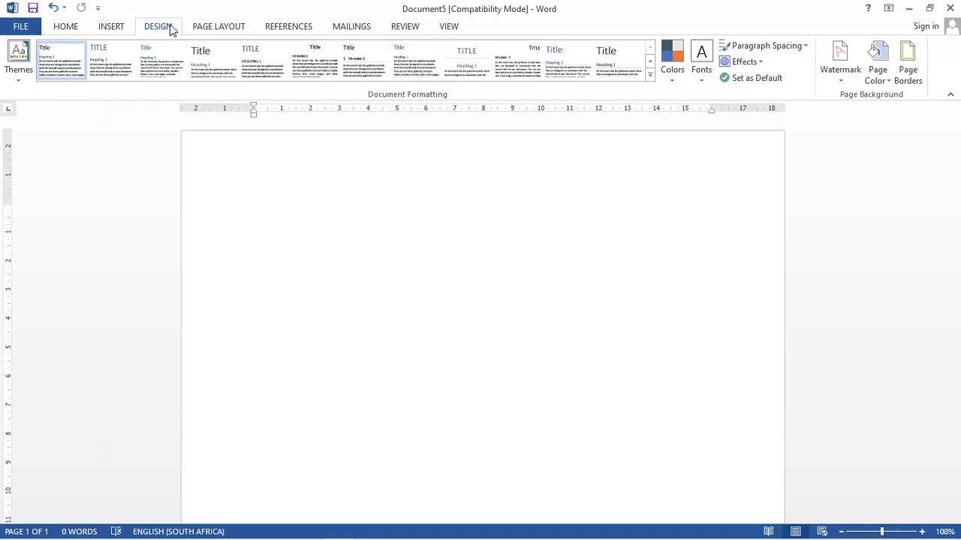
click(217, 26)
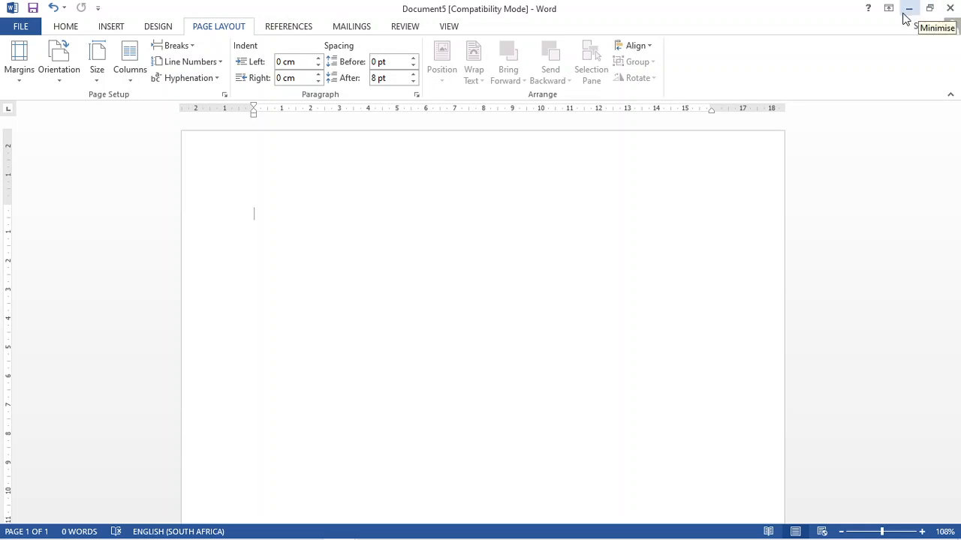
Step: Restore the document window to a smaller size, maximize it again, and return to the home commands
click(928, 9)
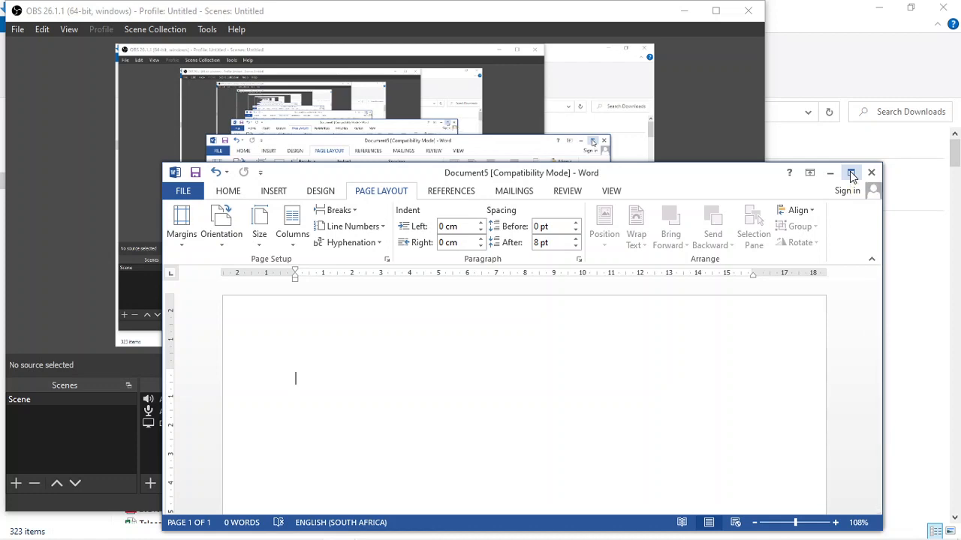
click(851, 174)
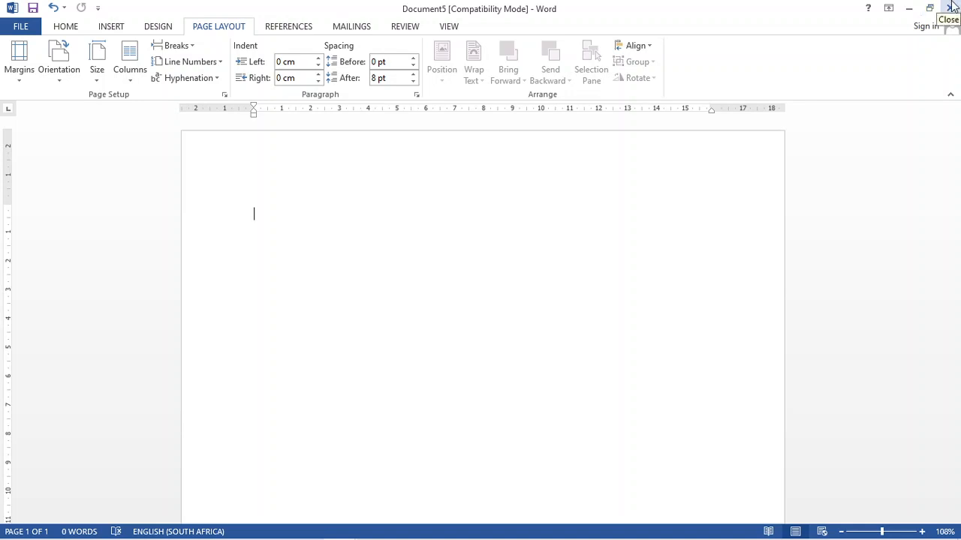
click(78, 32)
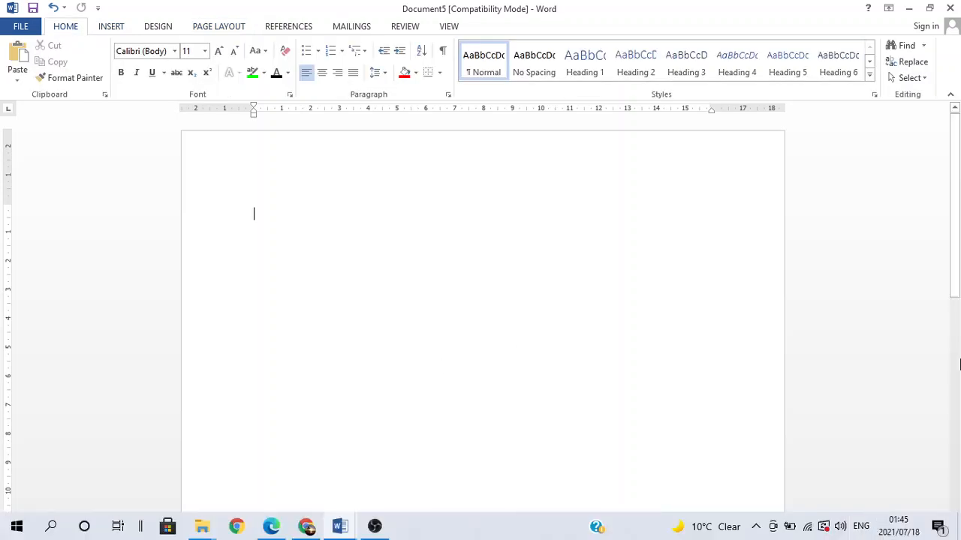
scroll(959, 375, down, 6)
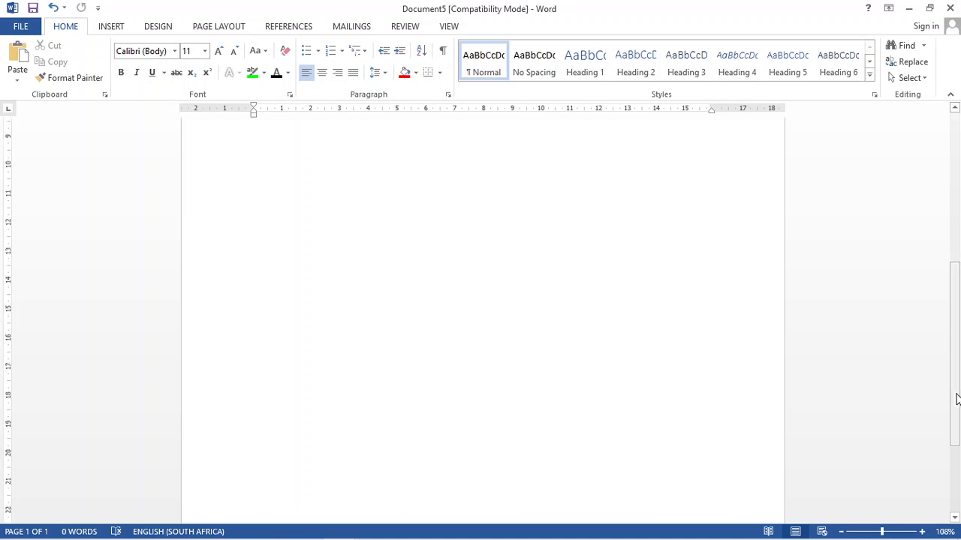
mouse_move(957, 399)
mouse_down()
mouse_move(957, 486)
mouse_move(958, 217)
mouse_up()
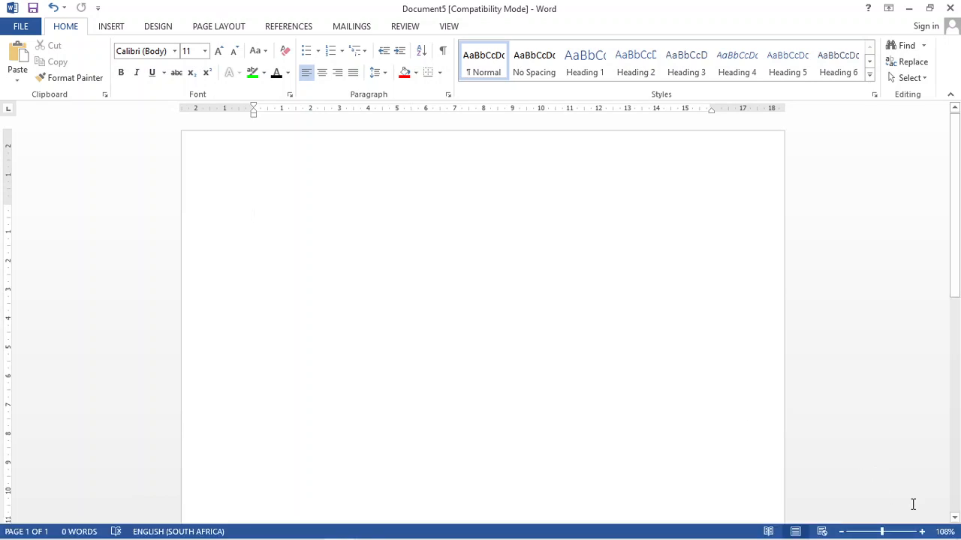
drag(956, 210, 956, 428)
drag(959, 492, 959, 155)
Step: Try generating sample paragraphs with =RAND(), and undo both the generated text and the formula
text(=RA)
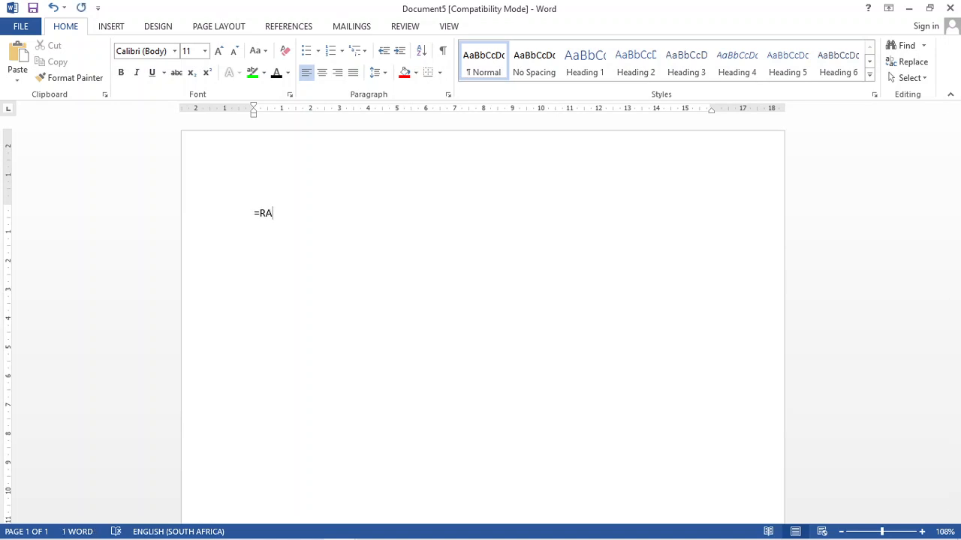
text(ND())
key(Return)
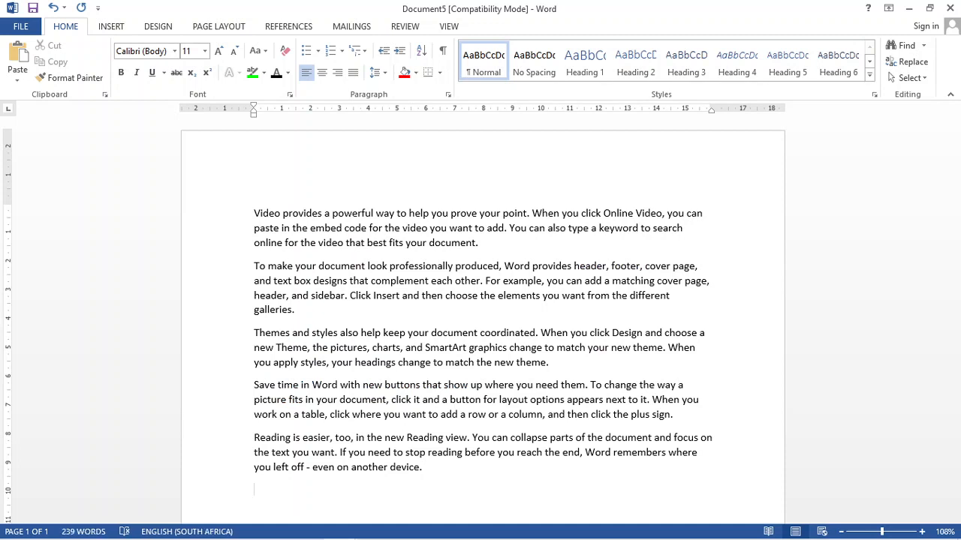
click(54, 8)
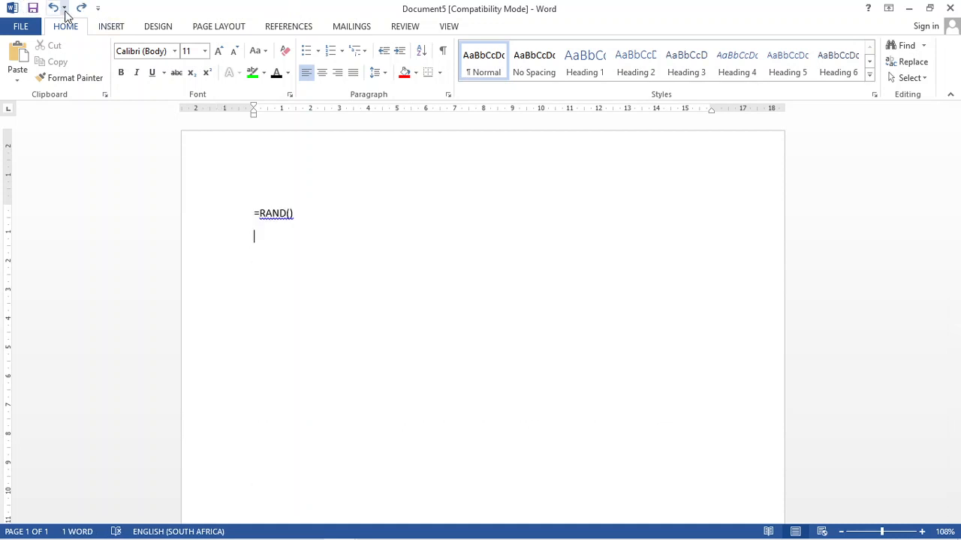
click(54, 9)
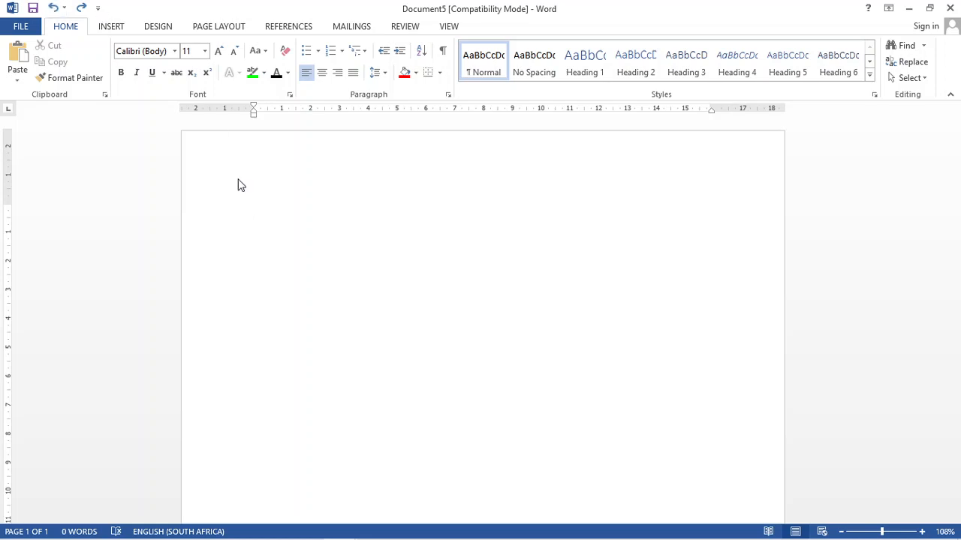
Step: Fill the blank document with sample paragraphs using =RAND()
text(=RAND())
key(Return)
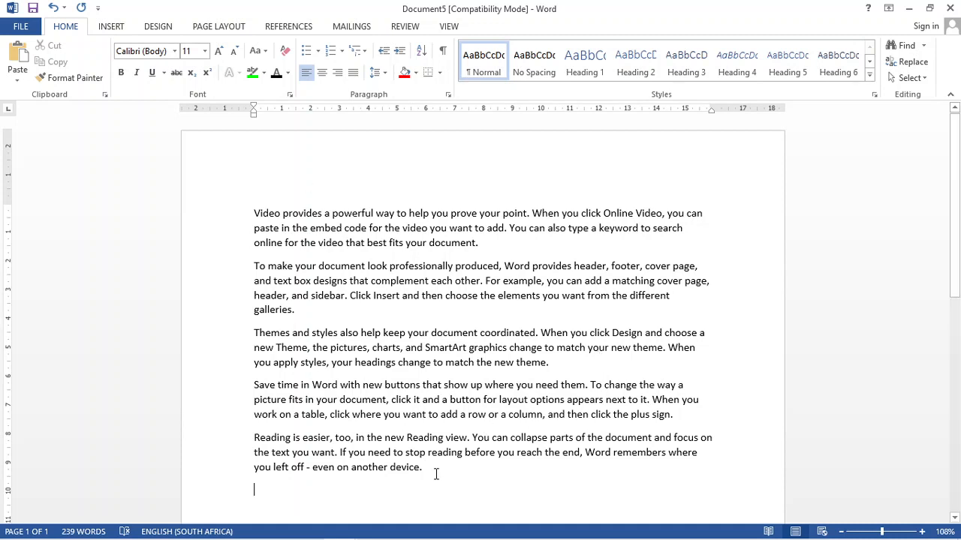
Step: Justify the first two paragraphs of the sample text
drag(430, 467, 303, 91)
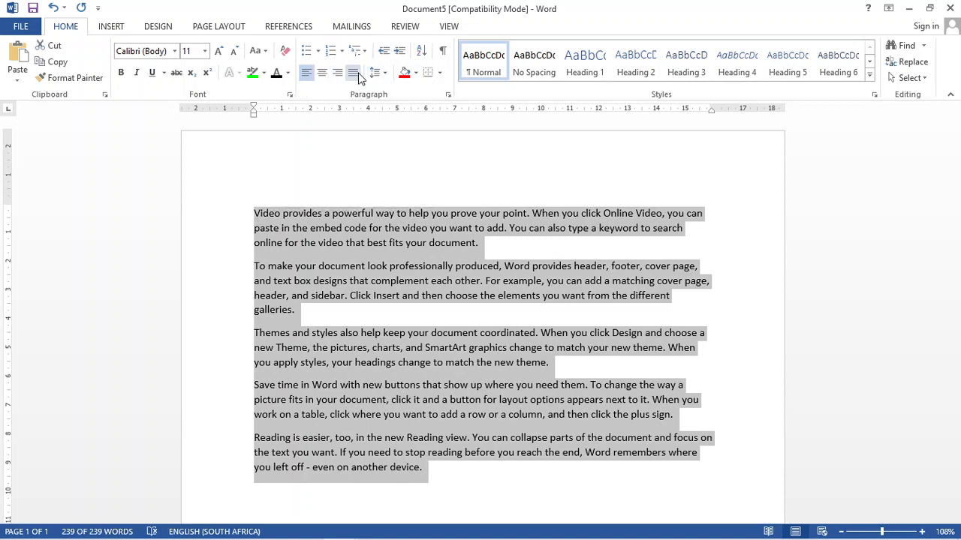
click(641, 385)
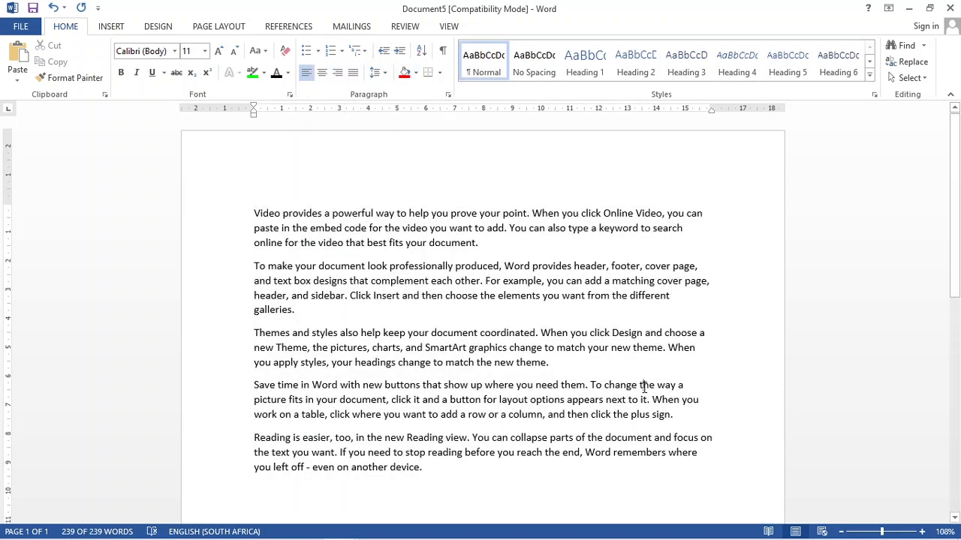
drag(307, 307, 257, 216)
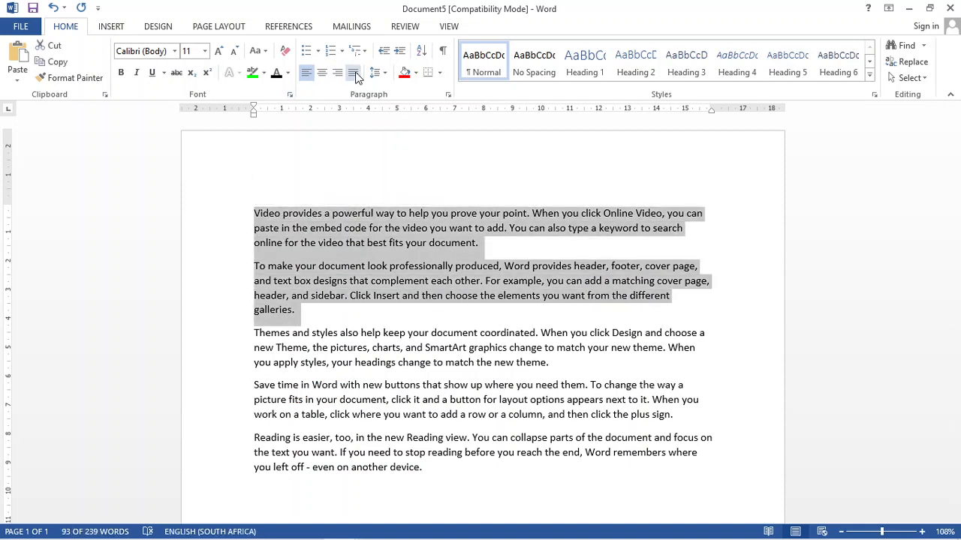
click(355, 73)
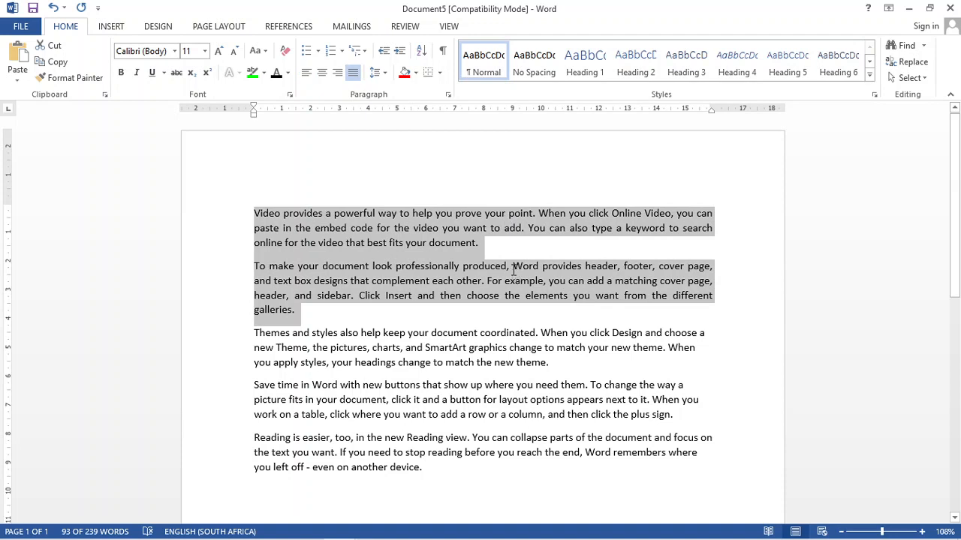
click(512, 268)
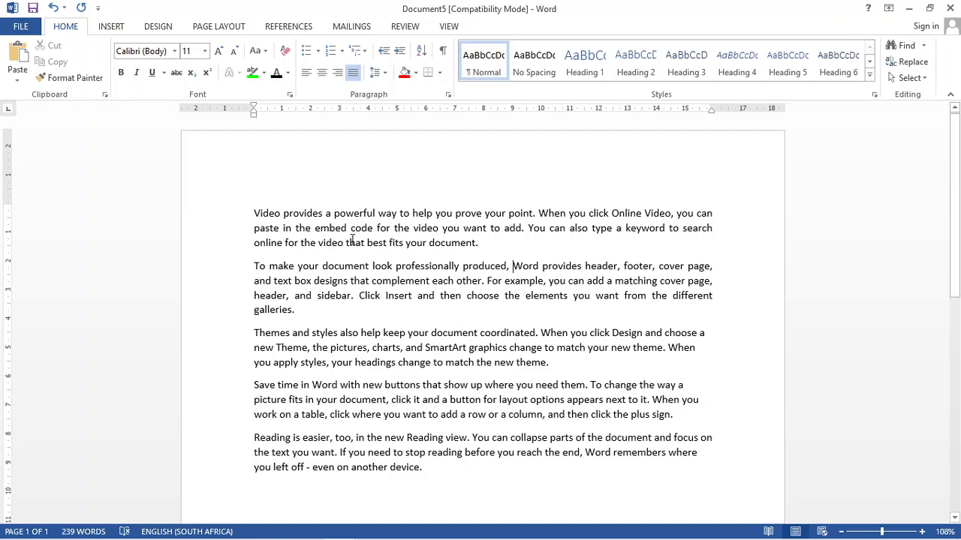
Step: Justify the remaining three paragraphs, from "Themes and styles" to the end of the sample text
click(435, 468)
drag(436, 468, 255, 330)
click(354, 75)
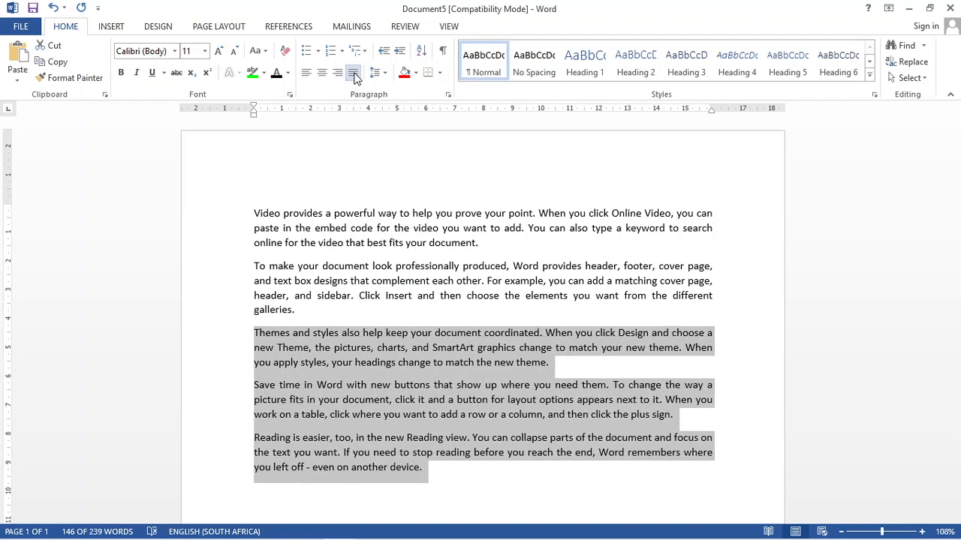
click(517, 405)
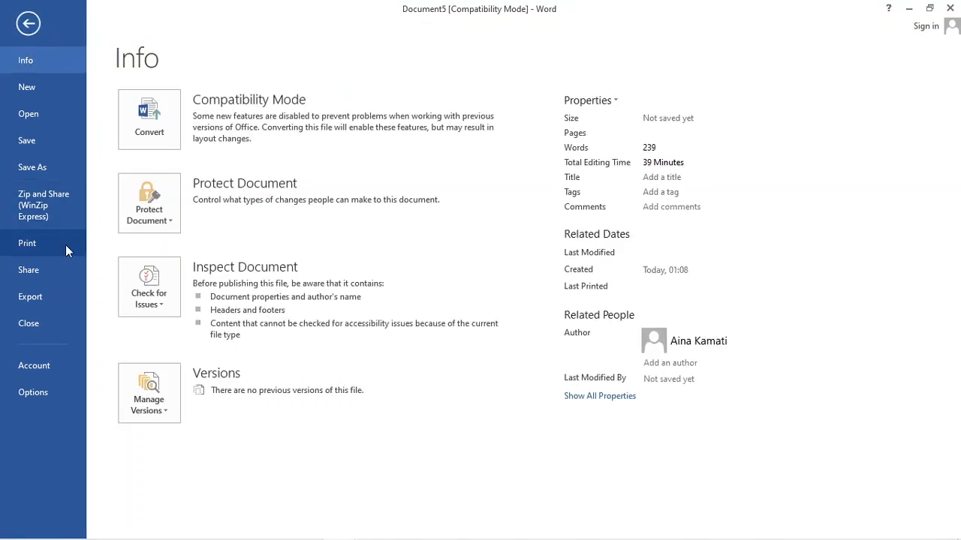
Step: Examine the print settings, including the available printers, page range choices and paper sizes, and return to the document
click(65, 245)
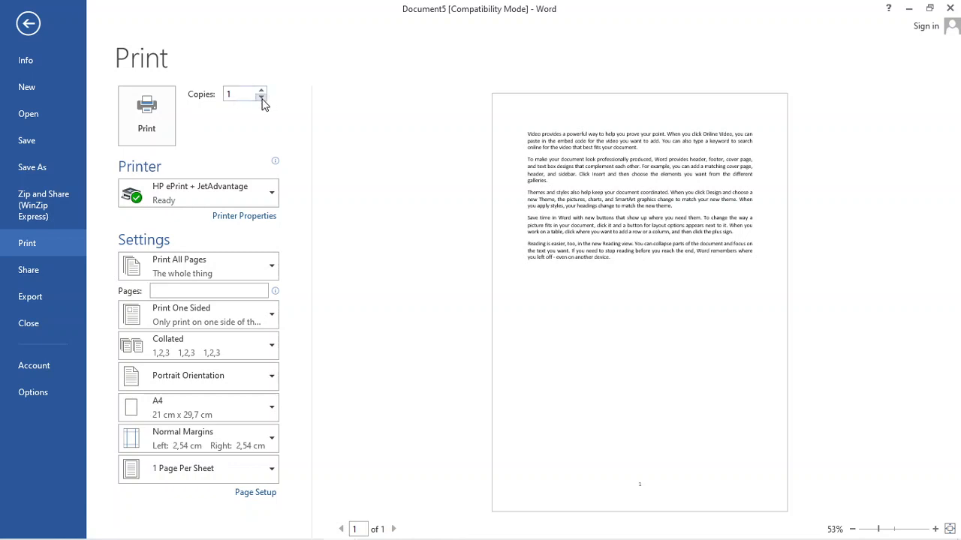
click(272, 197)
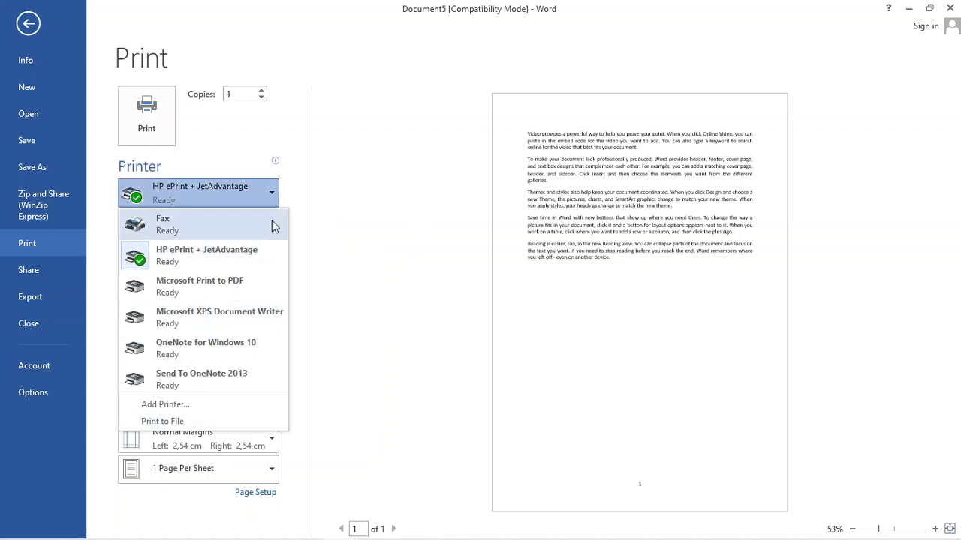
click(413, 168)
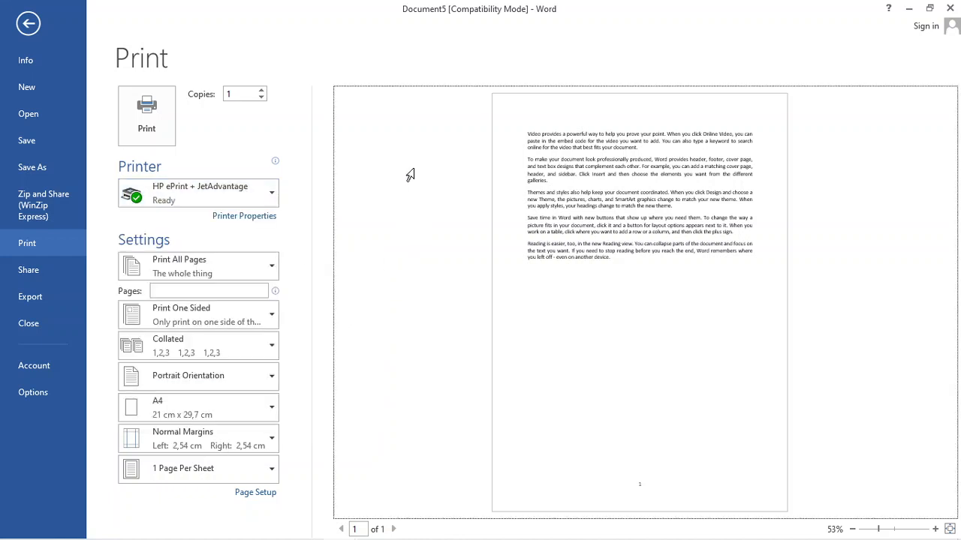
click(271, 271)
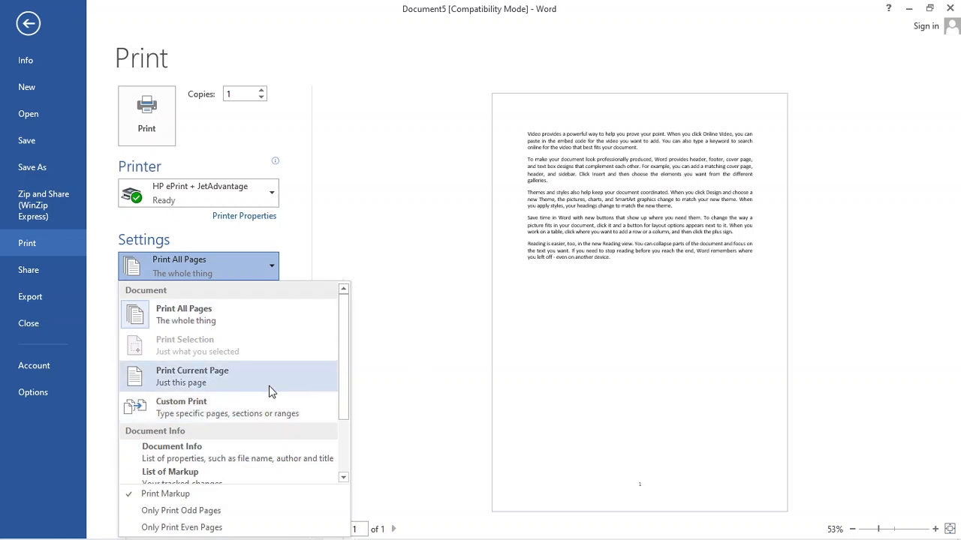
click(435, 163)
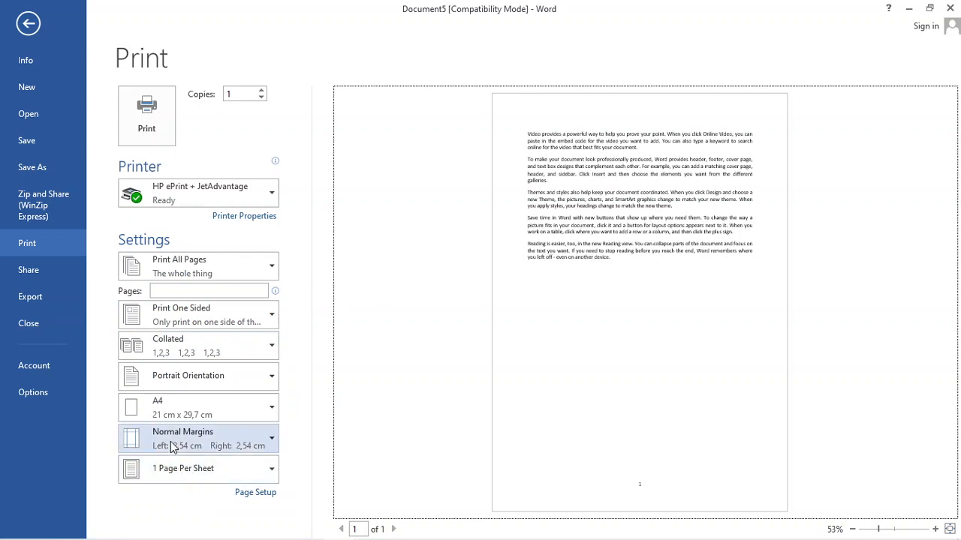
click(265, 411)
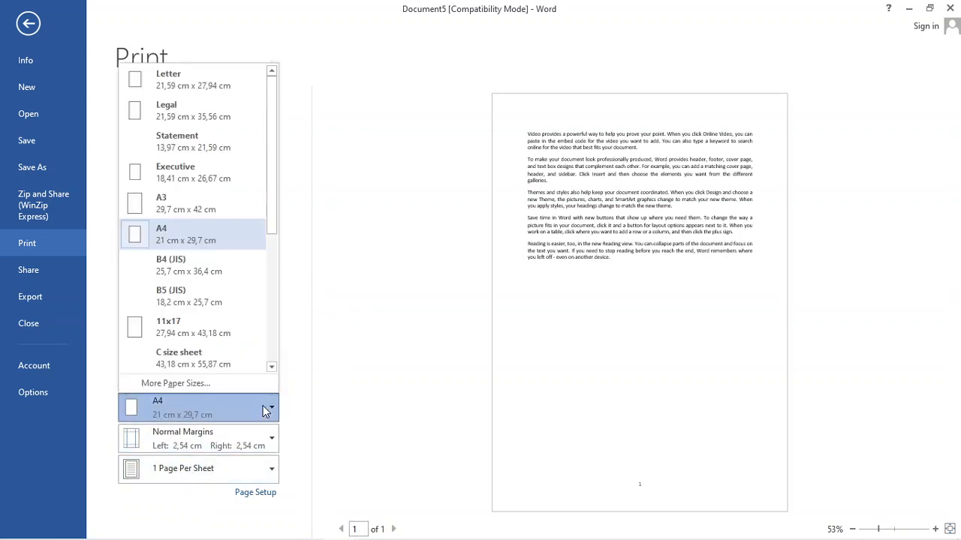
click(390, 341)
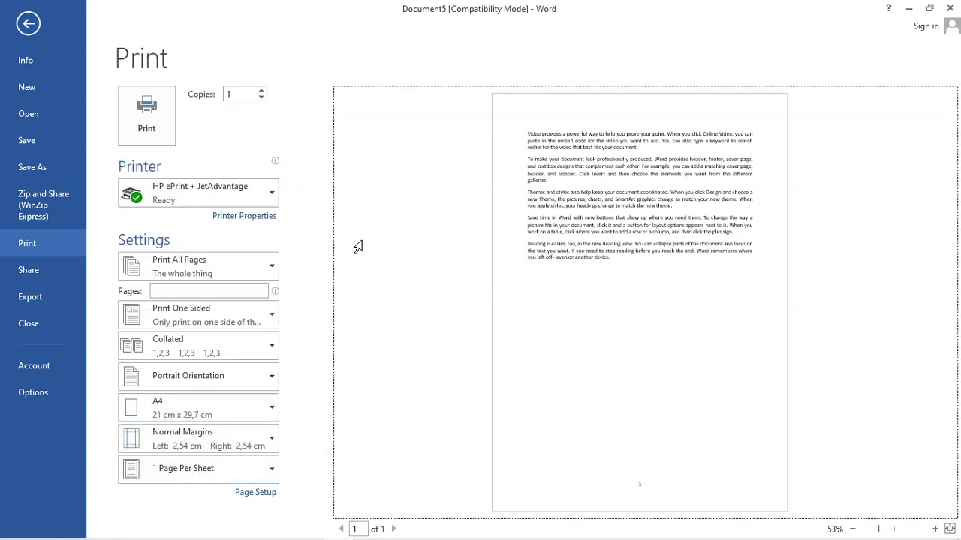
click(29, 24)
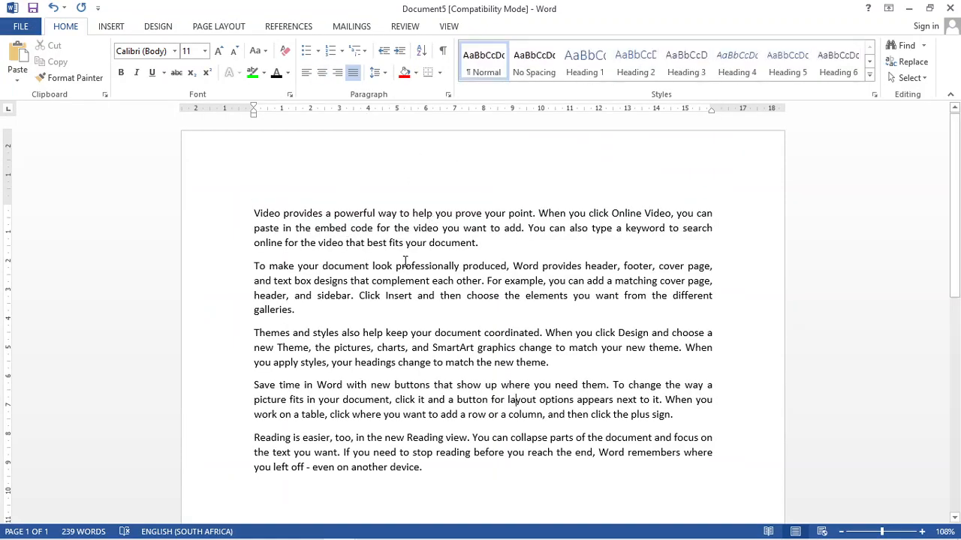
Step: Look at the Save As locations for the document and return without saving
click(37, 27)
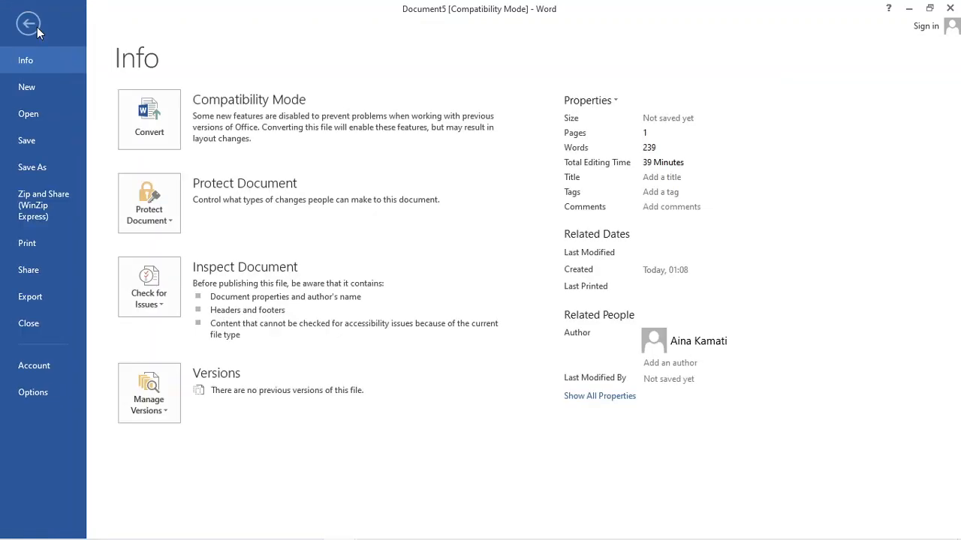
click(37, 167)
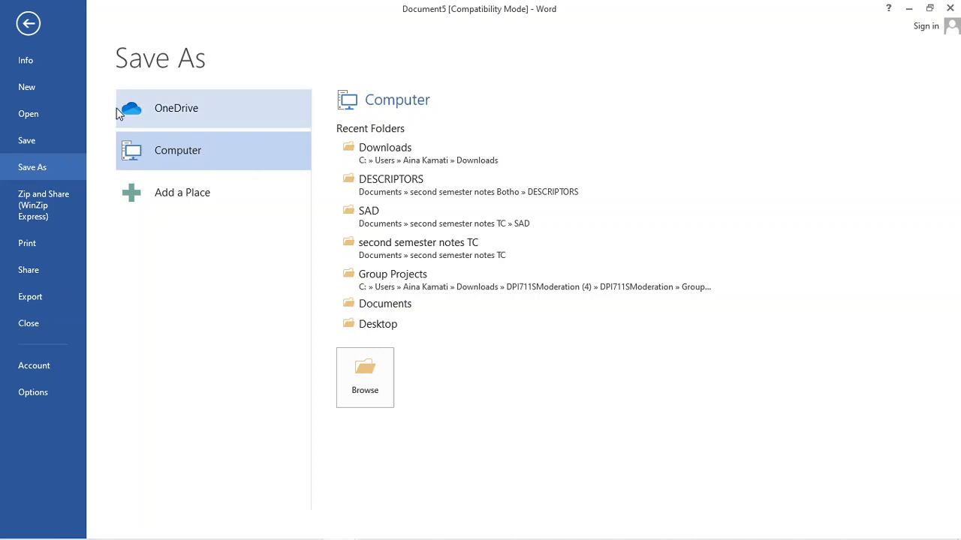
click(29, 23)
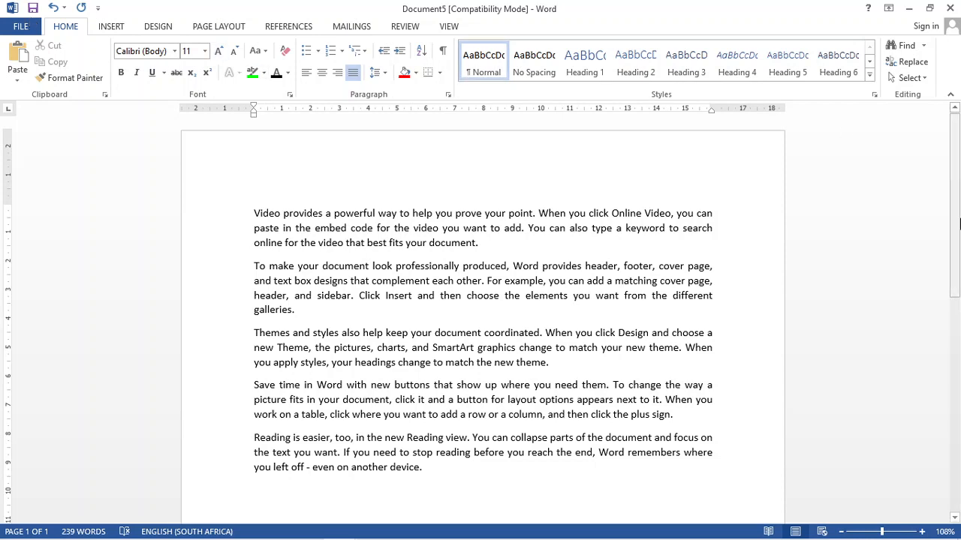
Step: Copy the opening "Video provides a powerful way" paragraph and paste it at the end of the text, keeping its source formatting
scroll(960, 308, down, 4)
scroll(959, 308, up, 4)
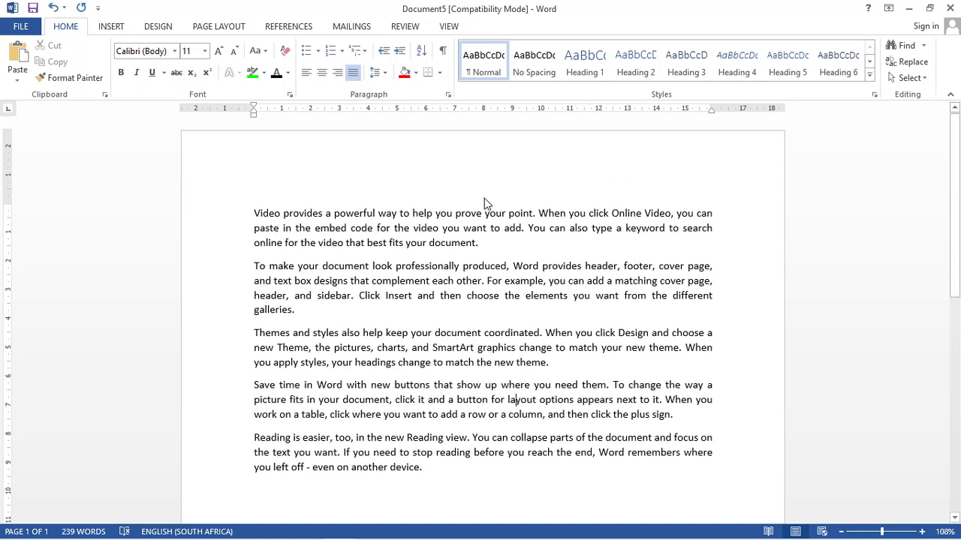
drag(485, 245, 265, 216)
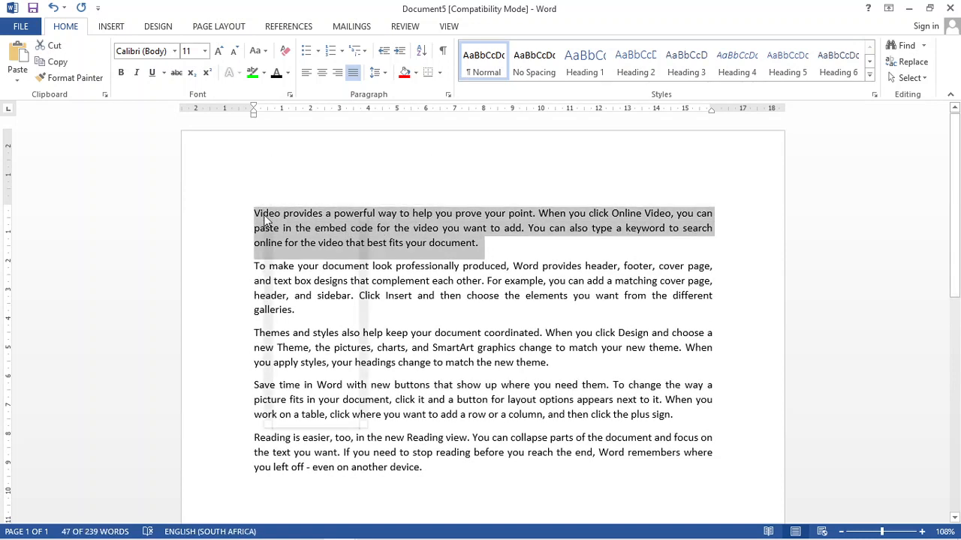
right_click(266, 216)
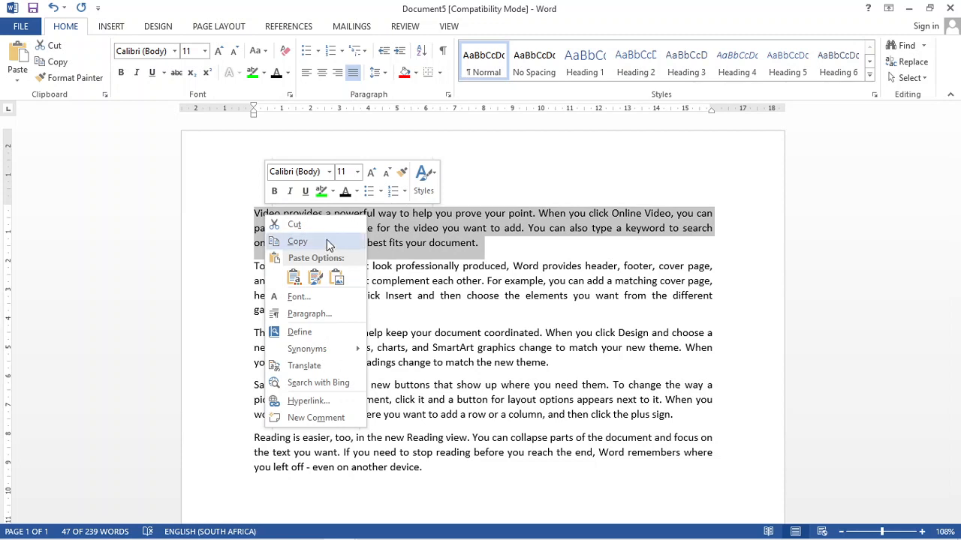
click(325, 242)
click(264, 497)
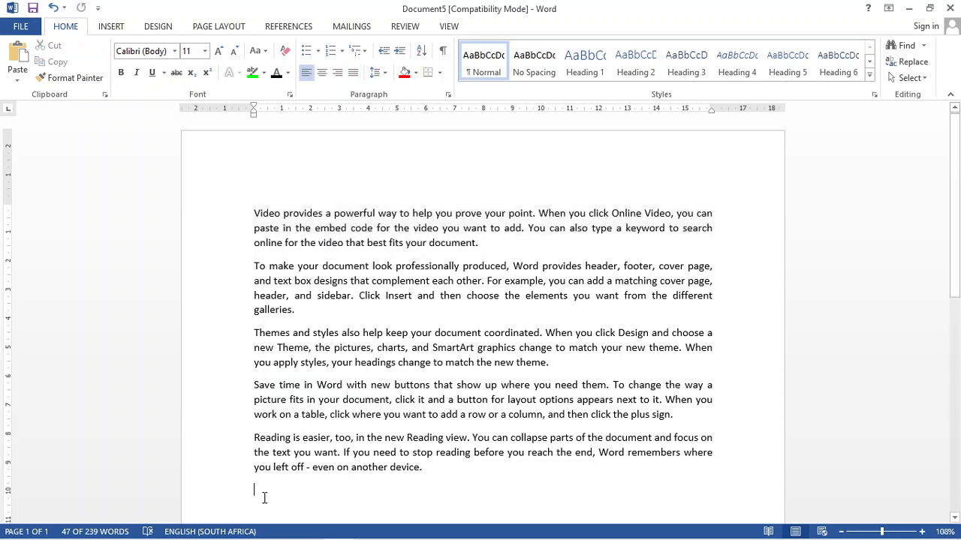
right_click(264, 497)
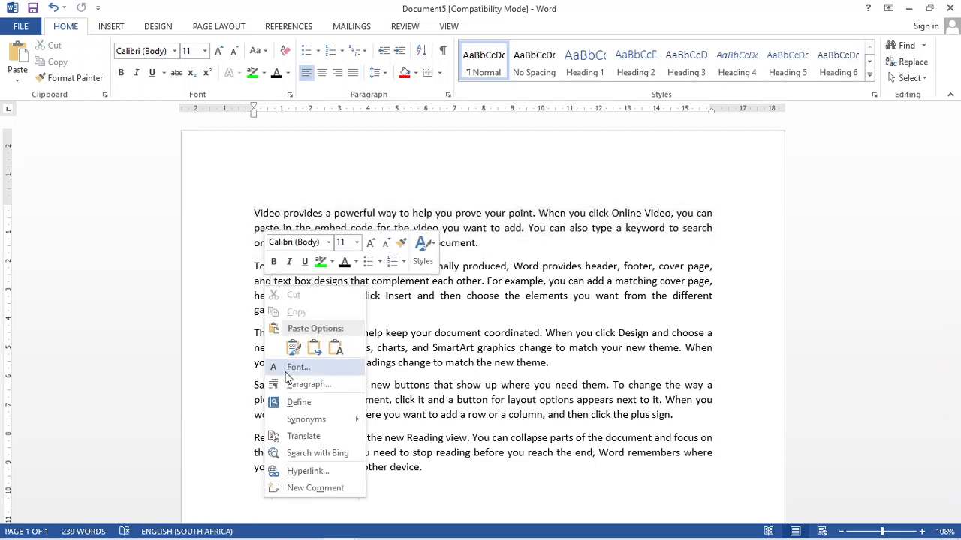
click(292, 347)
key(BackSpace)
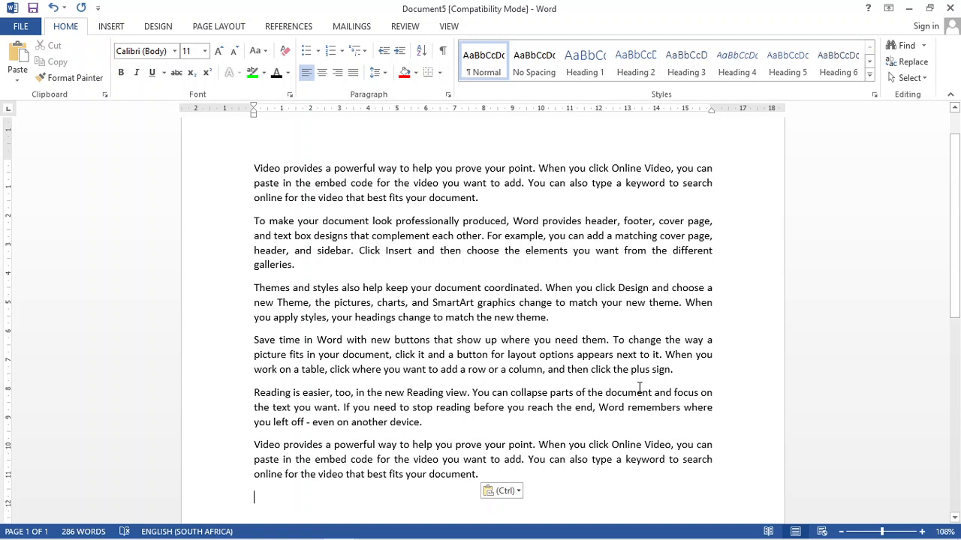
key(Return)
Step: Cut the first "Video provides a powerful way" paragraph and paste it below the last paragraph, keeping its source formatting
click(481, 199)
drag(449, 195, 270, 171)
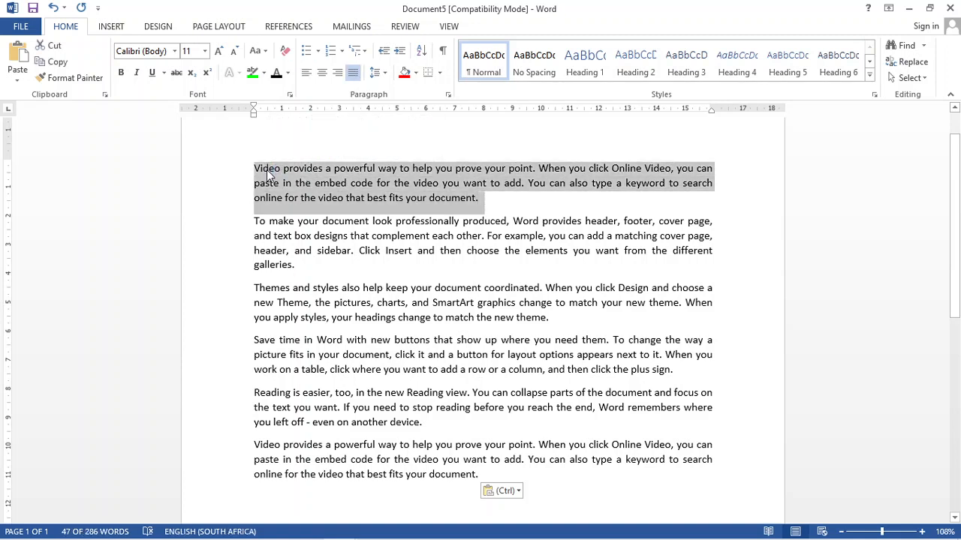
right_click(270, 173)
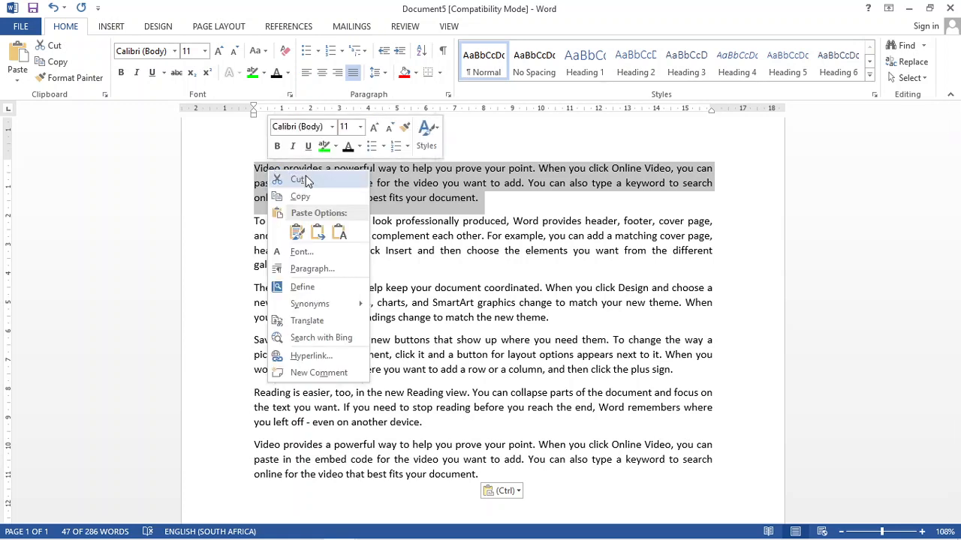
click(301, 181)
click(259, 459)
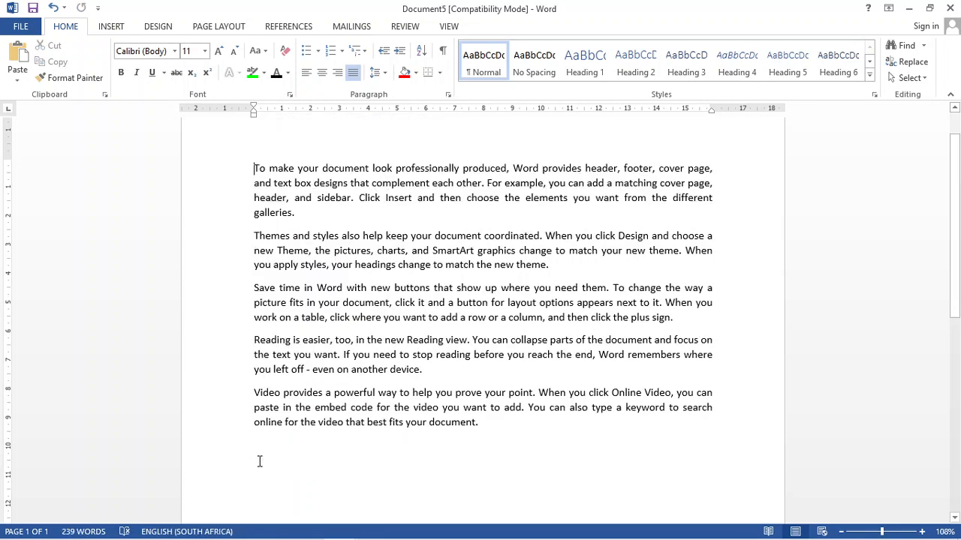
right_click(259, 459)
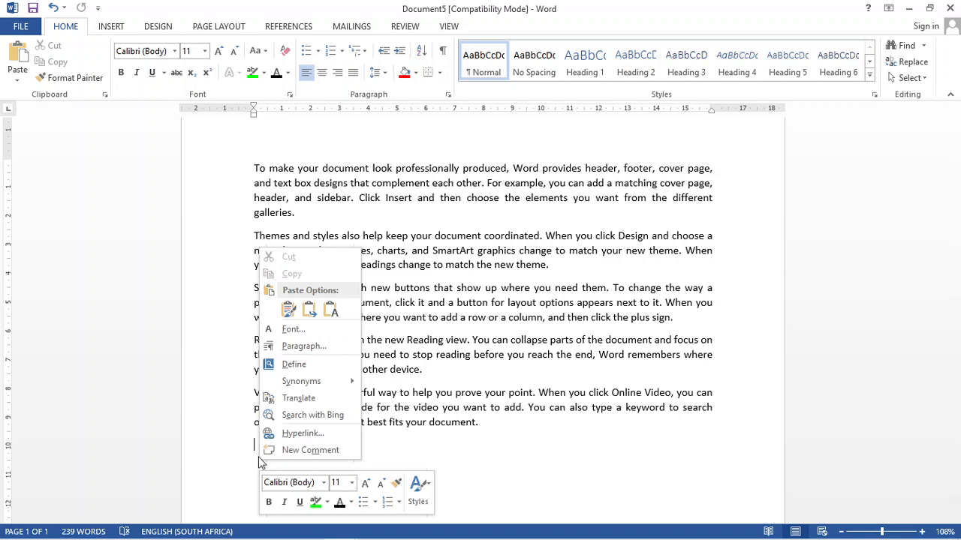
click(289, 310)
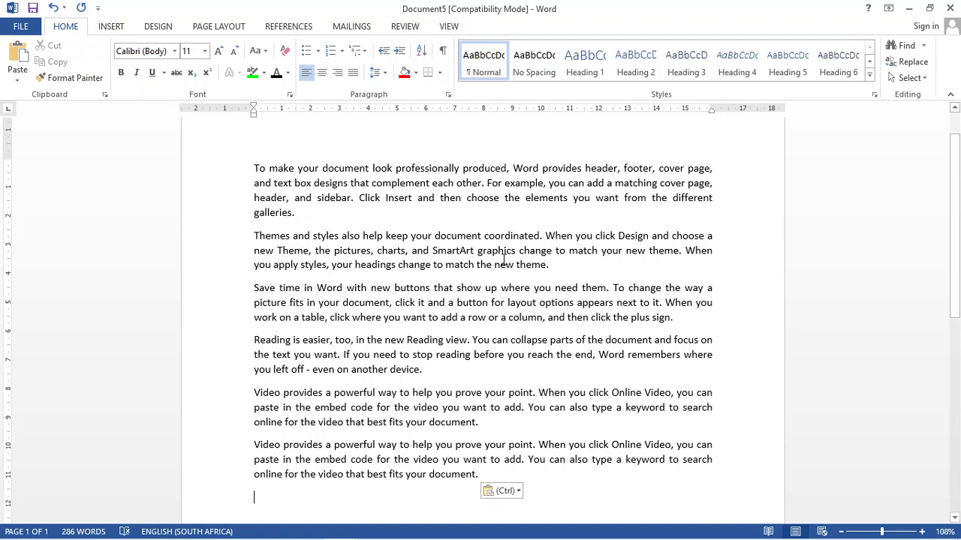
Step: Move the "To make your document look professionally produced" paragraph to the end of the text, pasting it with merged formatting
drag(300, 212, 254, 168)
right_click(259, 178)
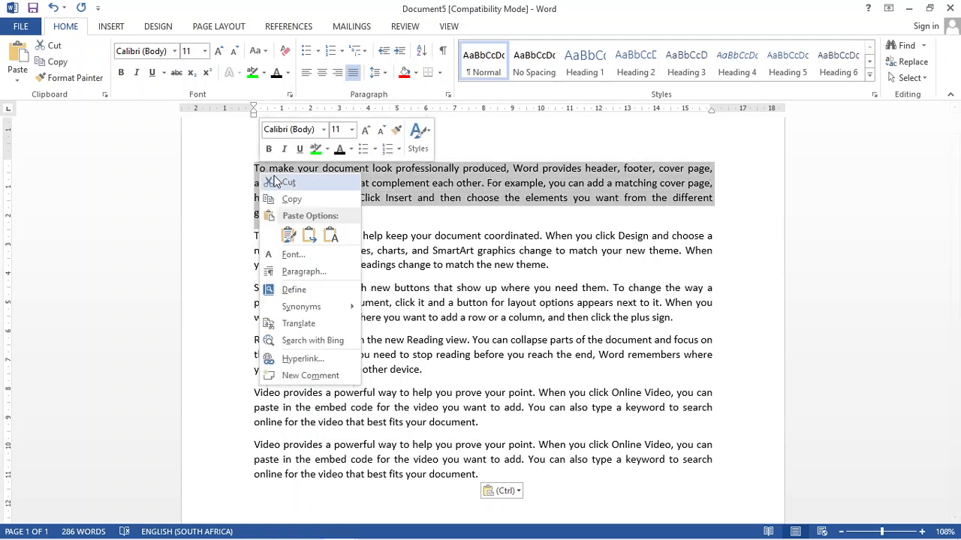
click(289, 182)
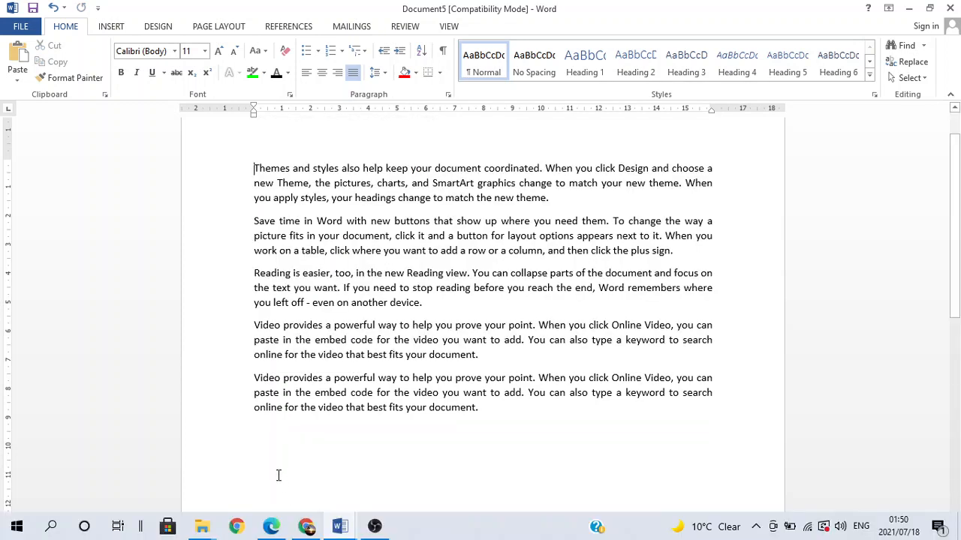
right_click(258, 447)
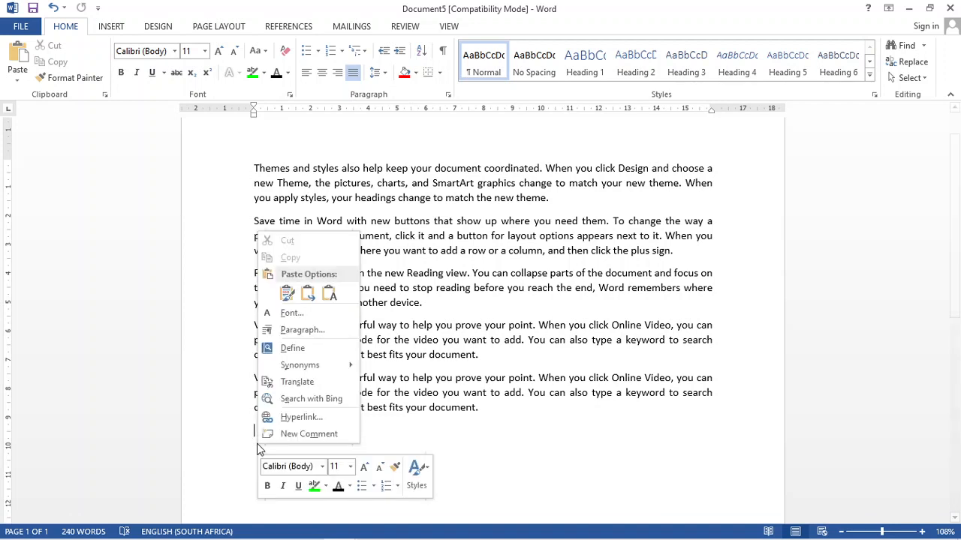
click(286, 300)
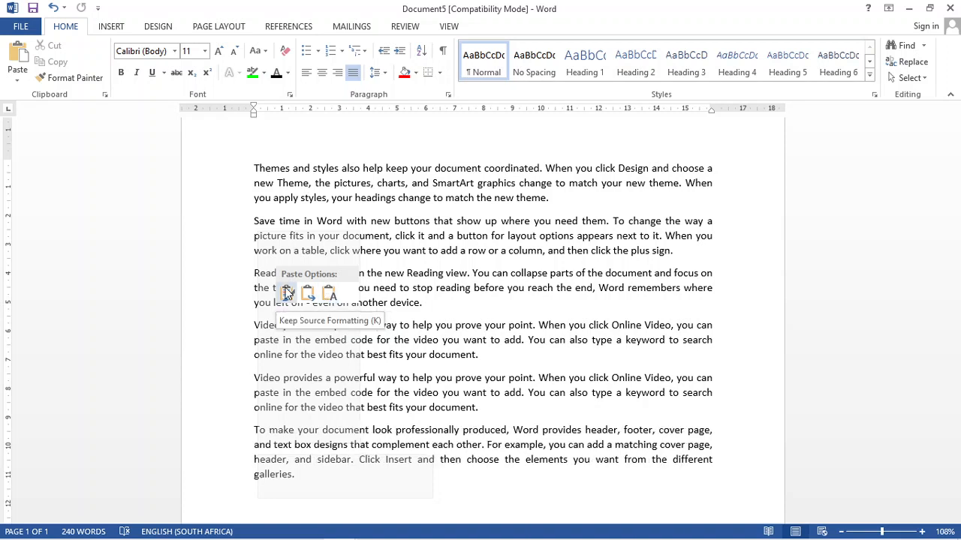
click(309, 294)
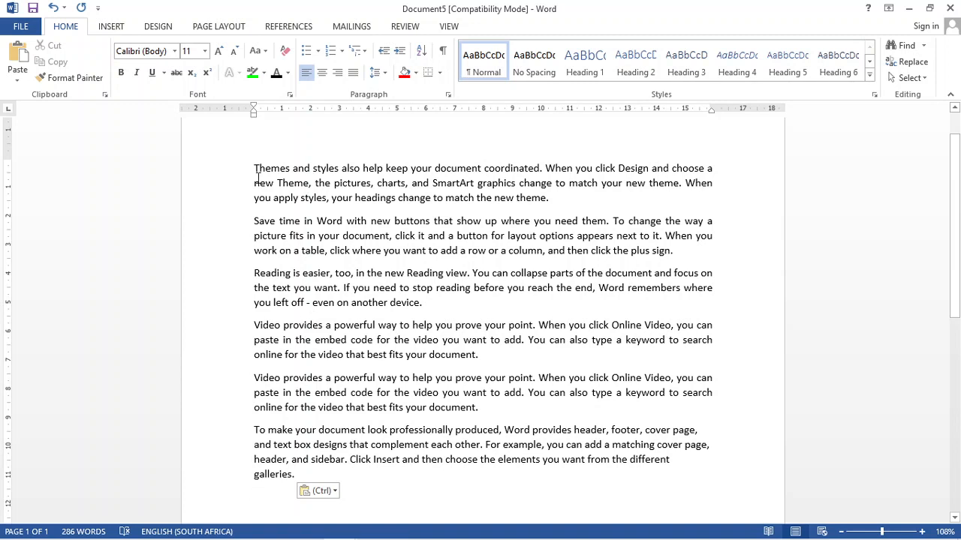
Step: Set the first paragraph, "Themes and styles", to font size 18 and a light orange theme colour
drag(256, 167, 548, 198)
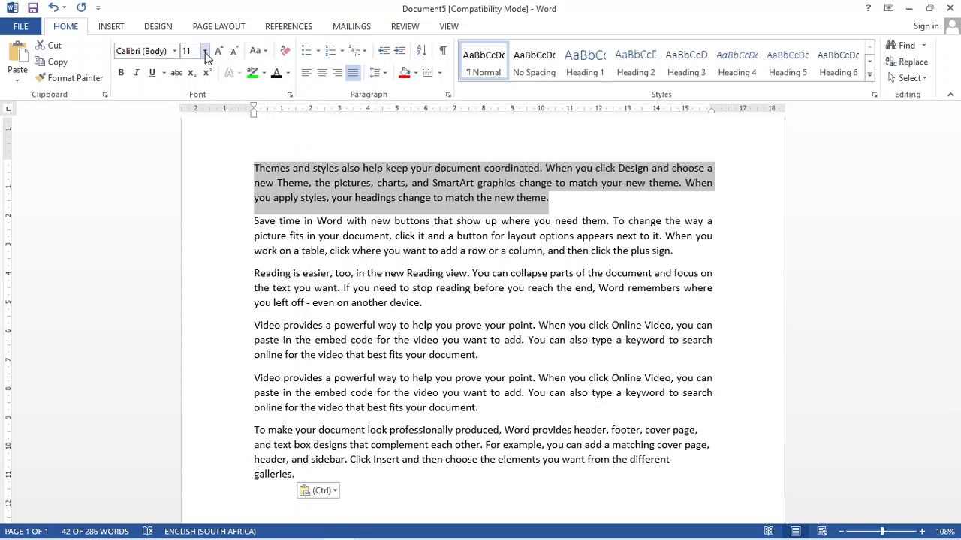
click(205, 51)
click(188, 166)
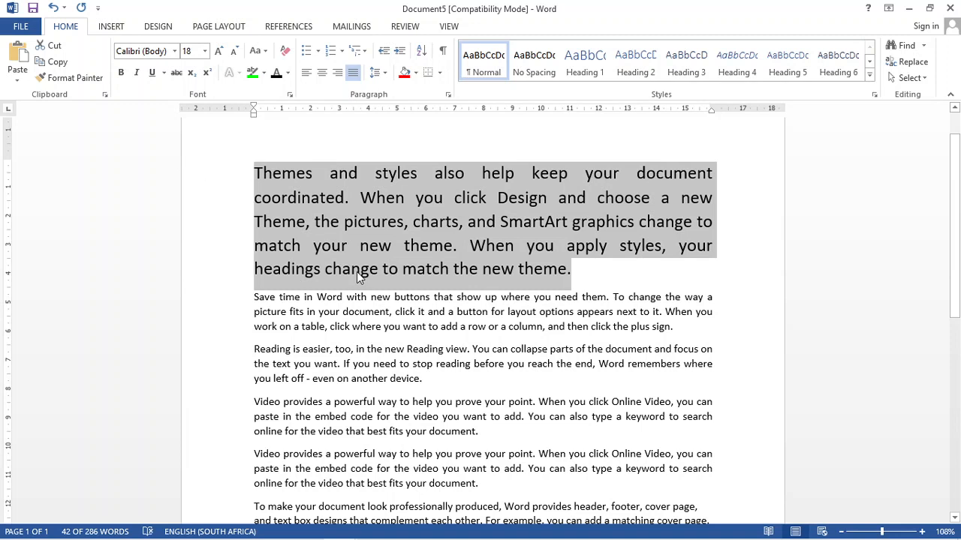
click(289, 74)
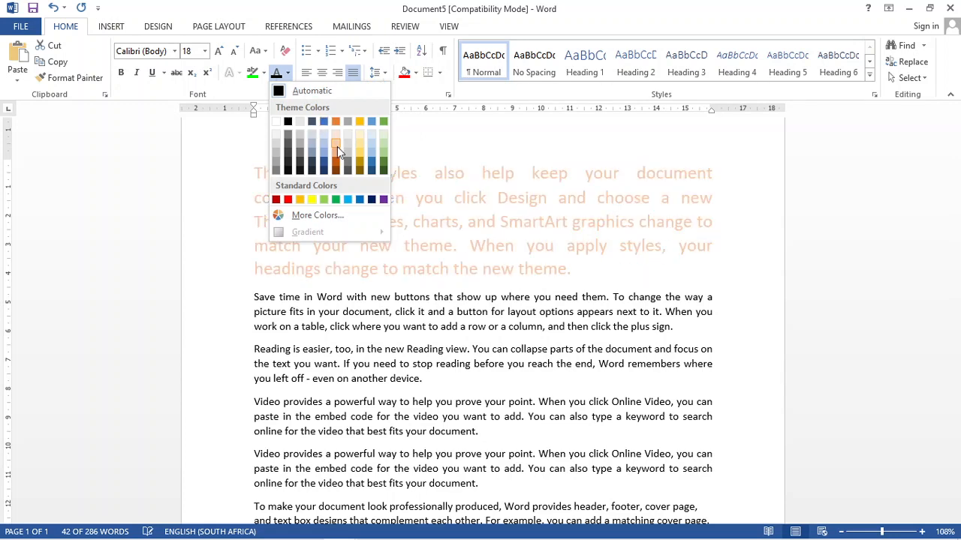
click(336, 146)
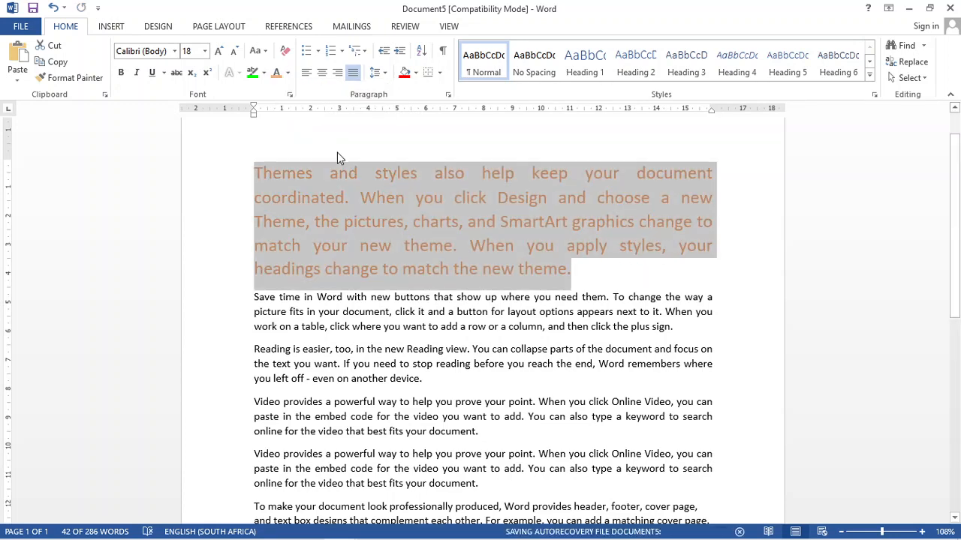
click(445, 287)
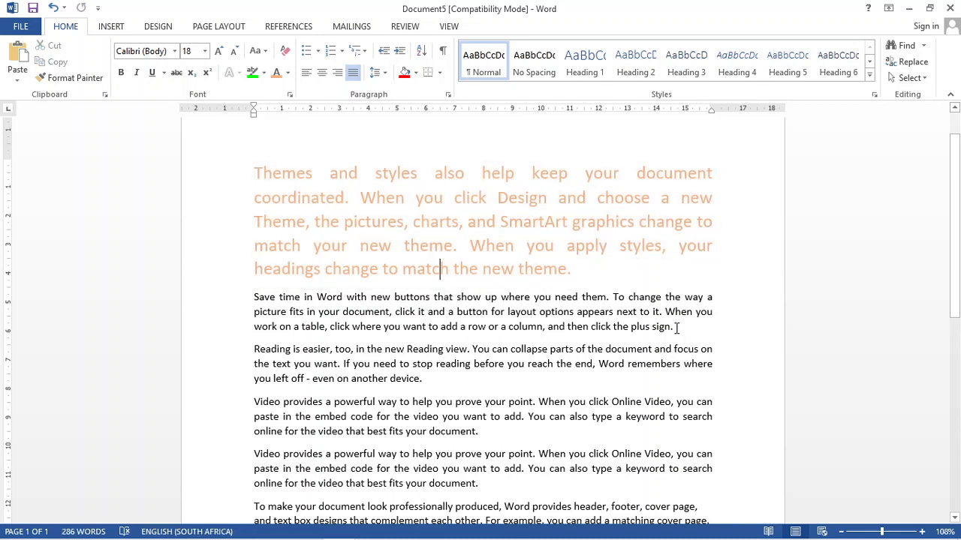
Step: Preview the line spacing options, including 1,5, on the "Save time in Word" paragraph without applying any
drag(676, 328, 258, 299)
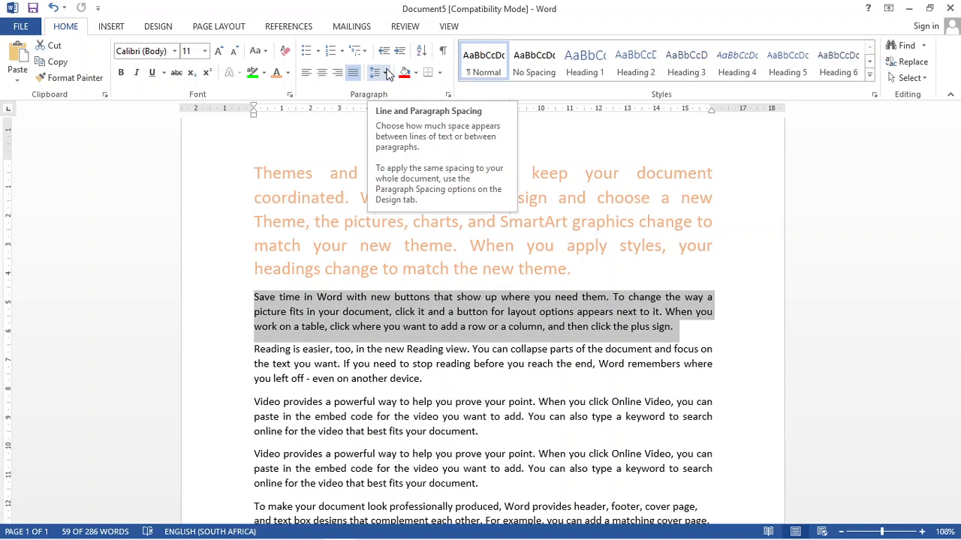
click(386, 73)
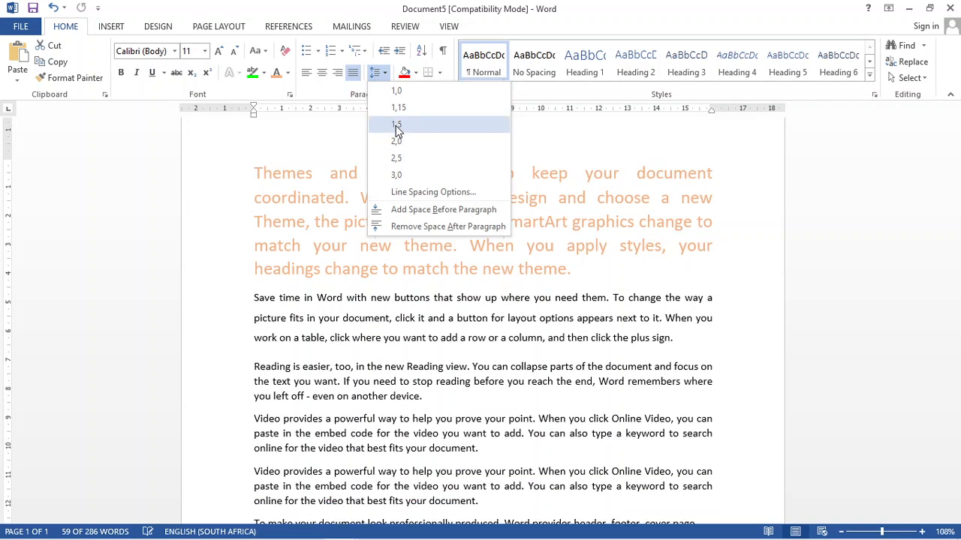
click(523, 329)
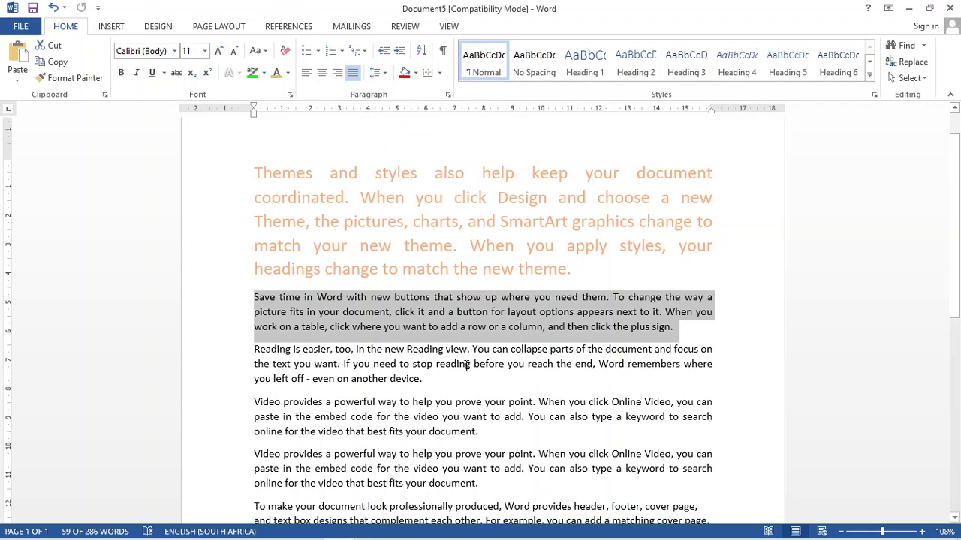
Step: Shrink the font of the orange "Themes and styles" paragraph in steps to size 12
click(566, 270)
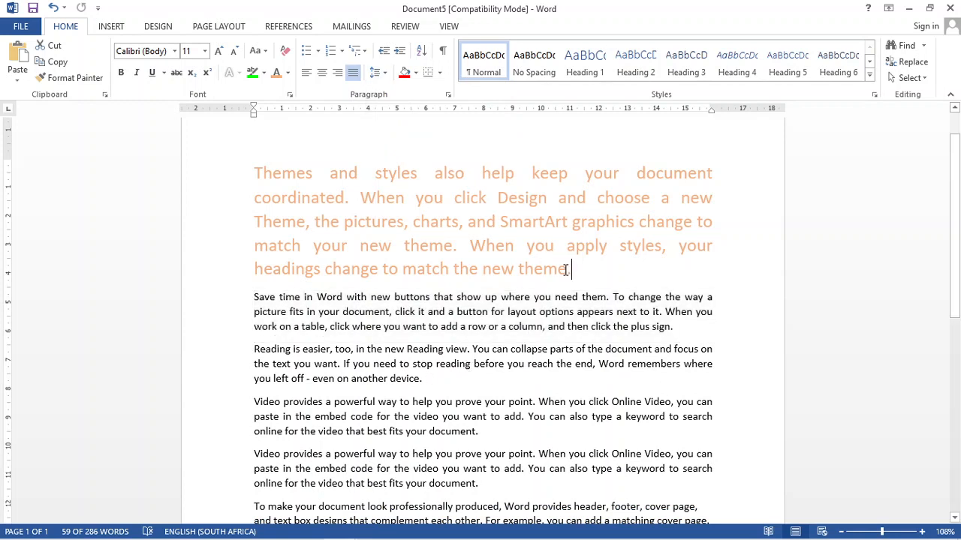
drag(566, 270, 285, 164)
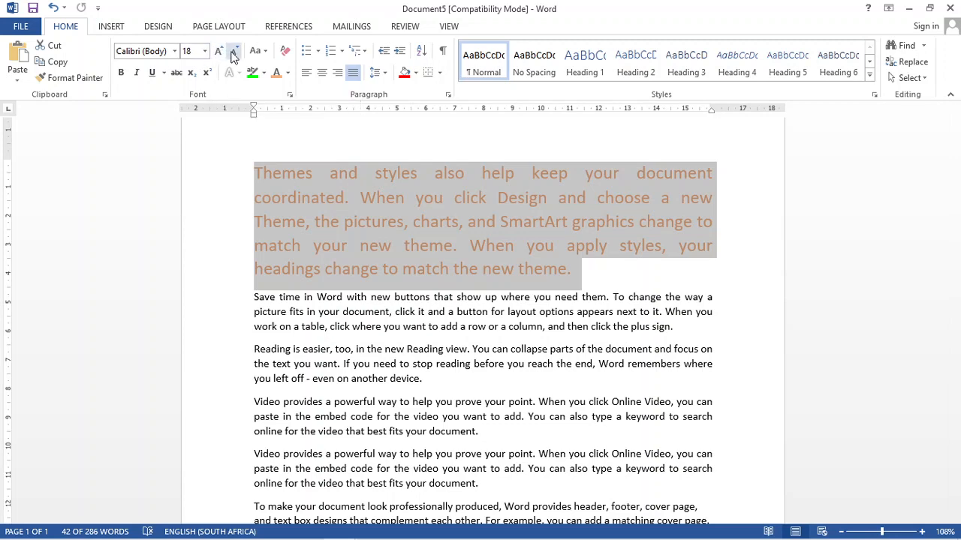
click(233, 54)
click(234, 54)
click(233, 54)
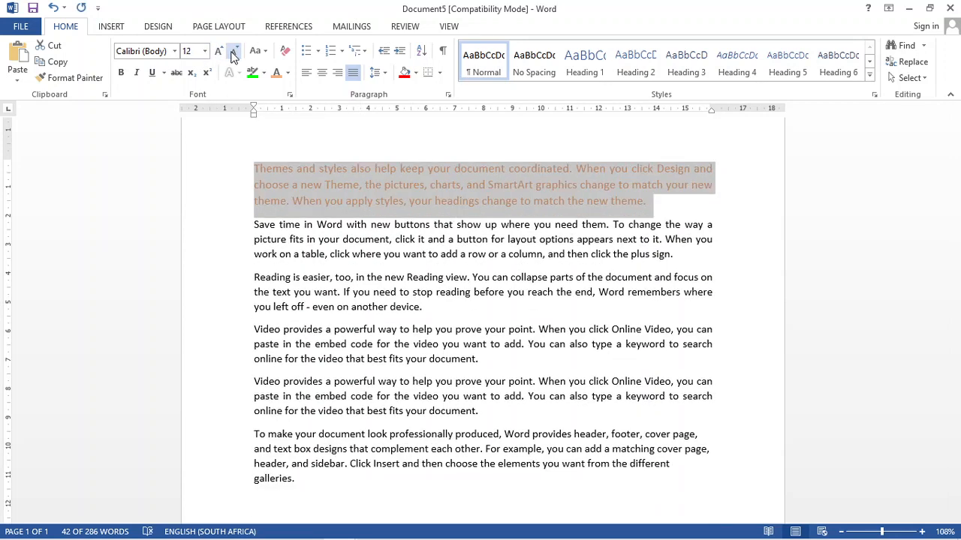
click(384, 247)
Step: Set the line spacing of the "Reading is easier" paragraph to 2,5
click(431, 311)
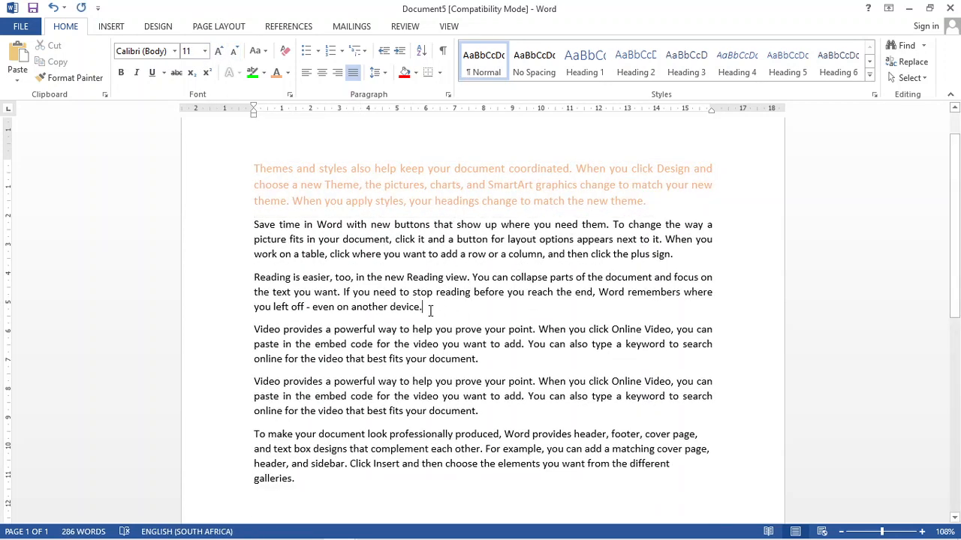
drag(430, 311, 259, 278)
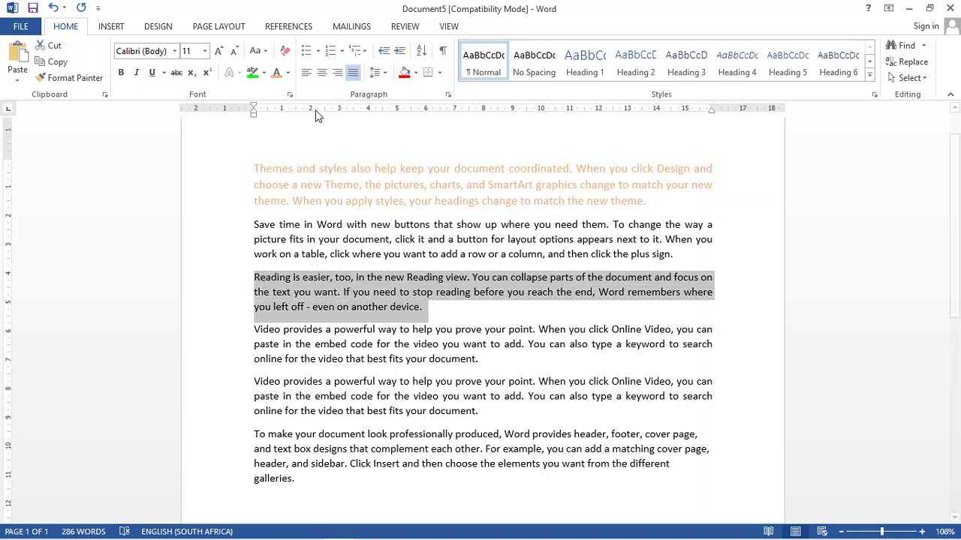
click(383, 73)
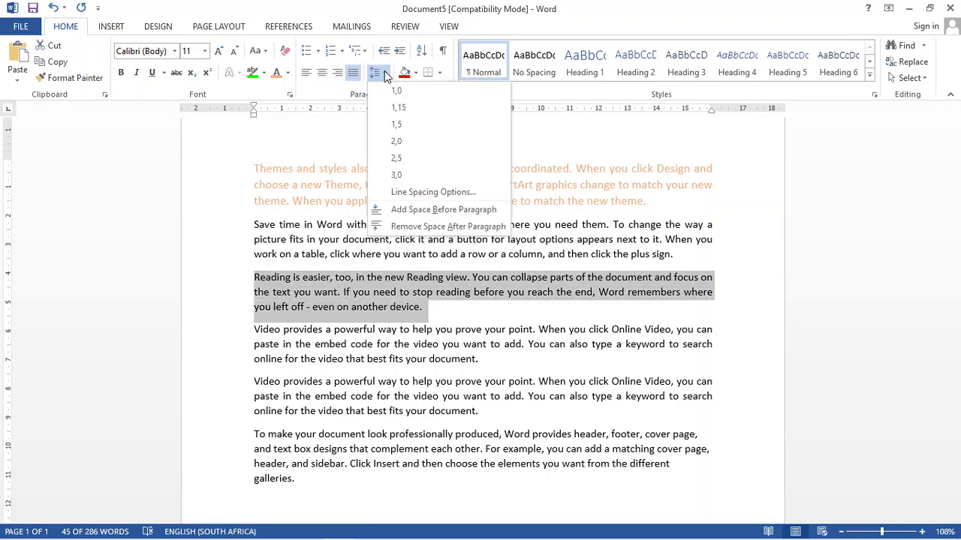
click(394, 158)
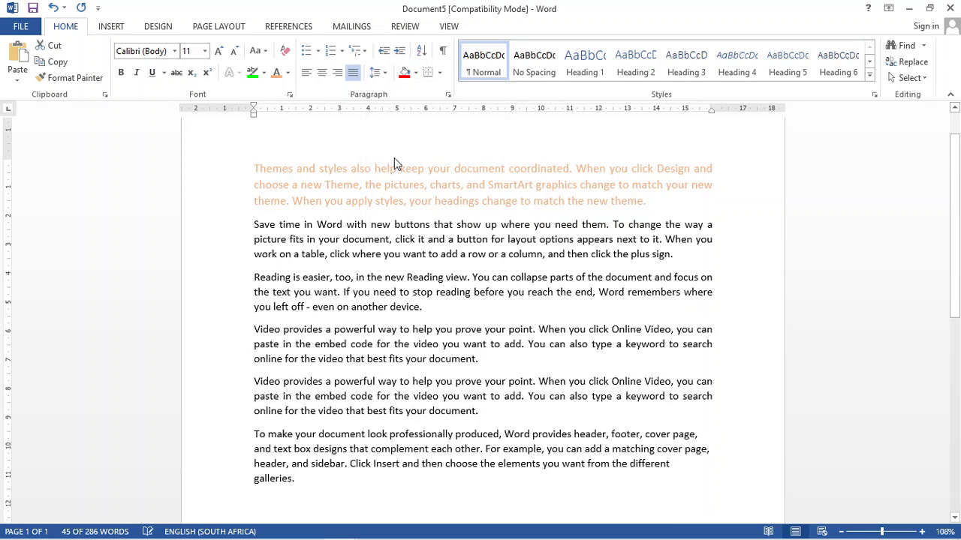
click(430, 349)
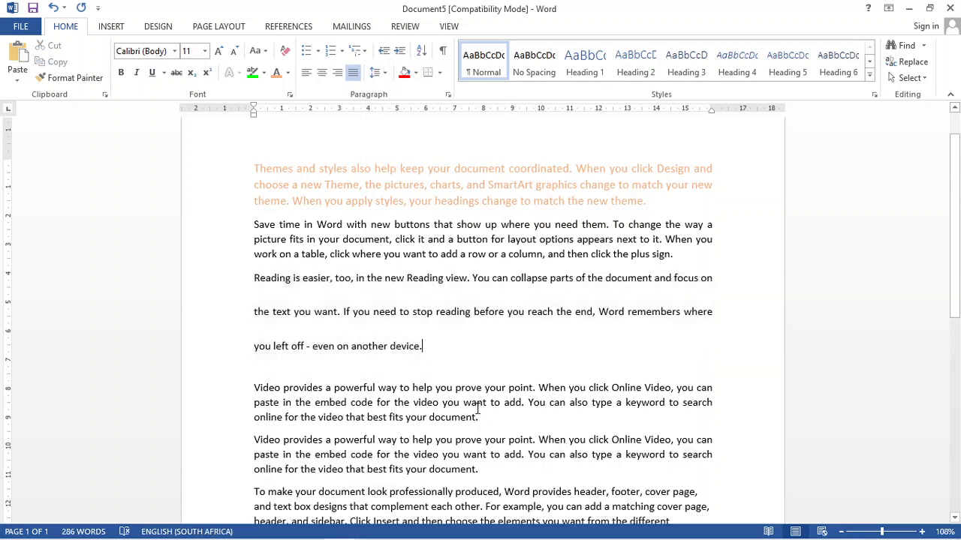
Step: Apply 1,5 line spacing to the first four paragraphs, from "Themes and styles" through the first "Video provides" paragraph
drag(480, 417, 379, 81)
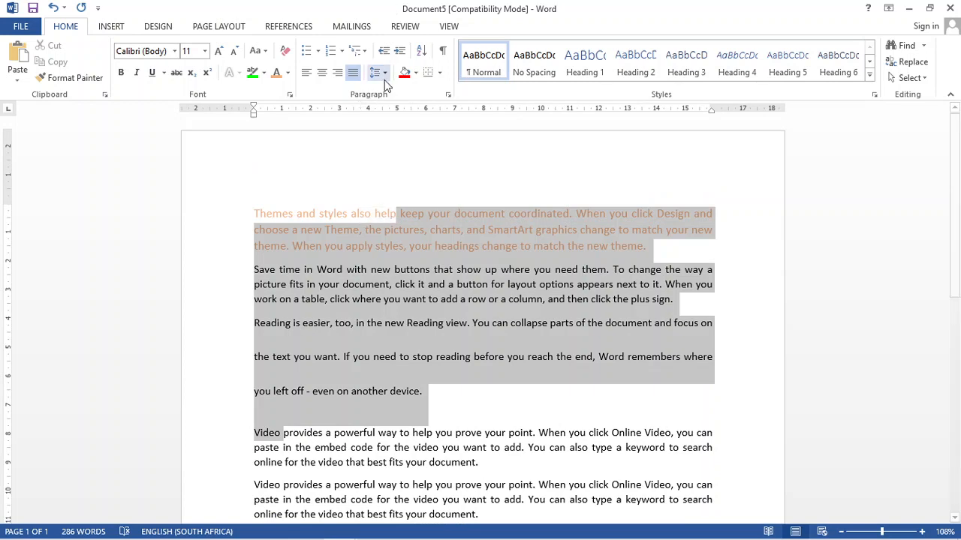
click(377, 72)
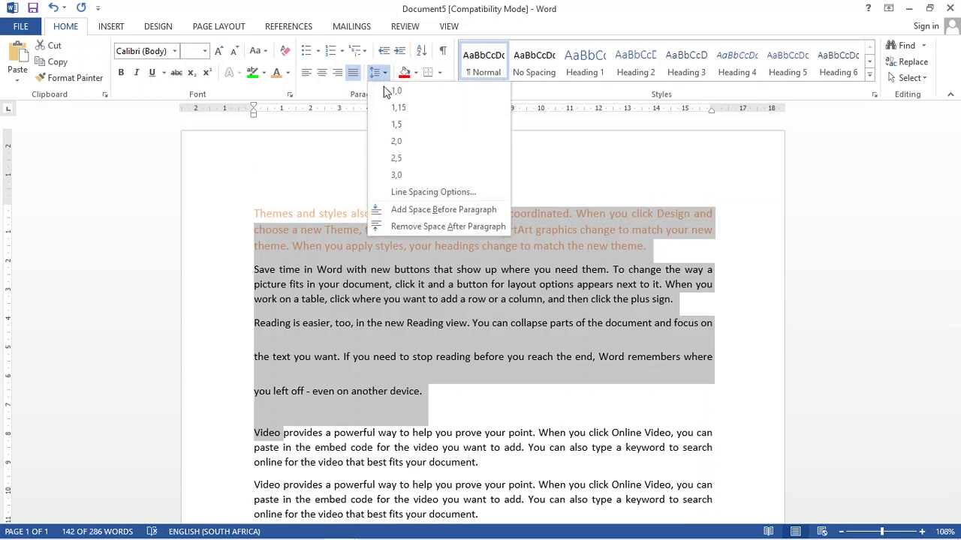
click(392, 125)
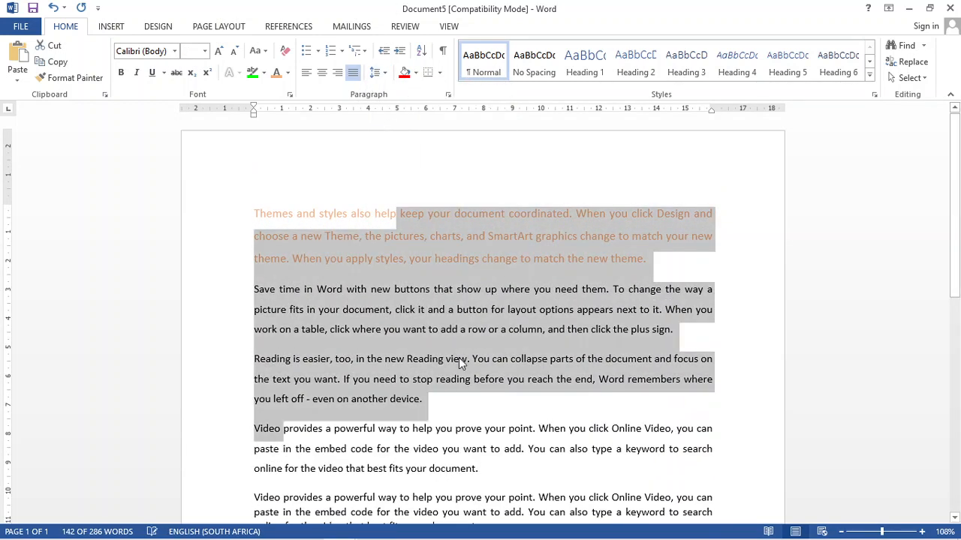
Step: Increase the indent of the "Save time in Word" paragraph by ten levels
click(451, 379)
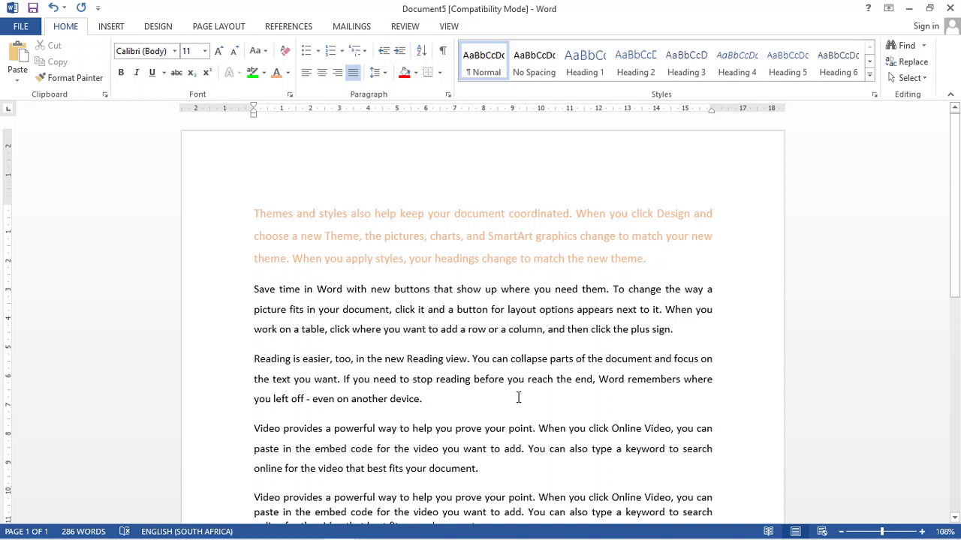
click(450, 379)
drag(674, 328, 254, 295)
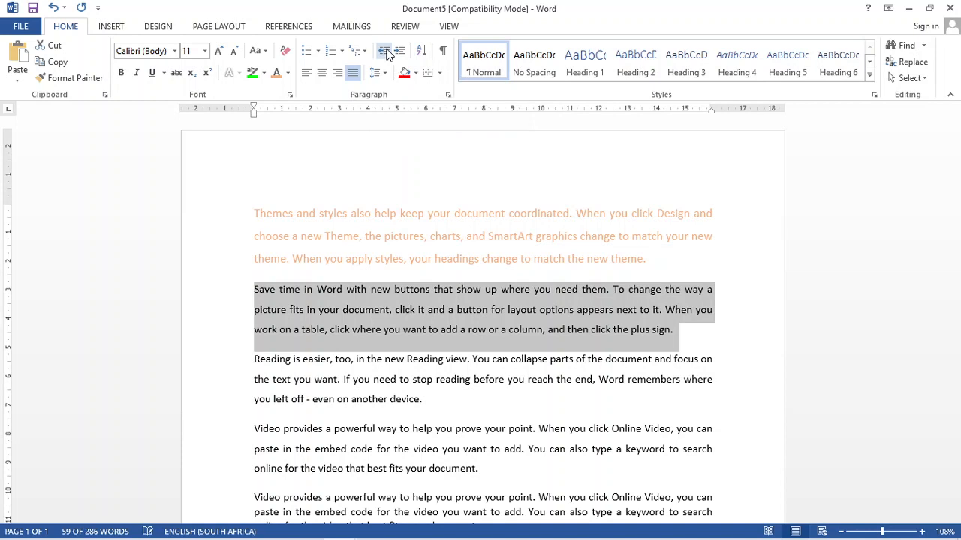
click(384, 51)
click(384, 51)
click(384, 51)
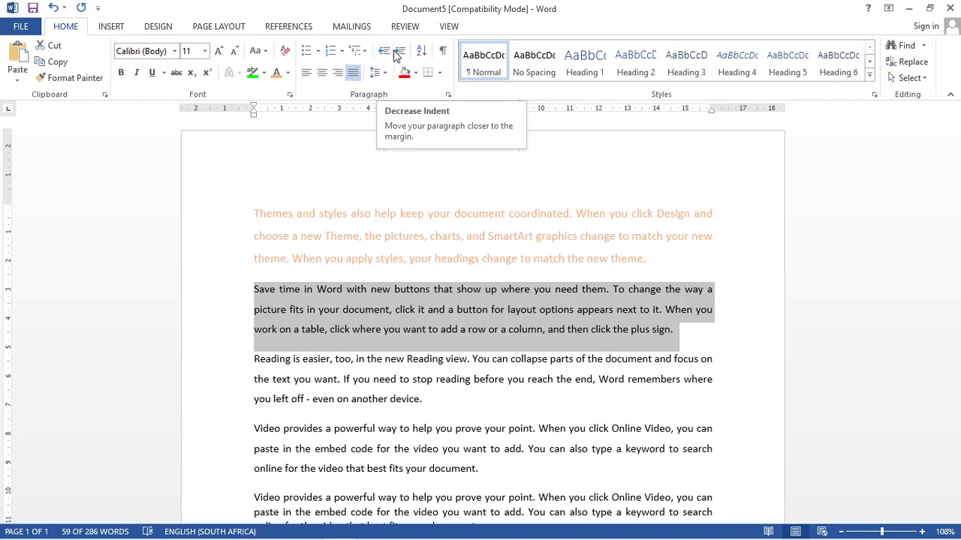
click(400, 53)
click(400, 52)
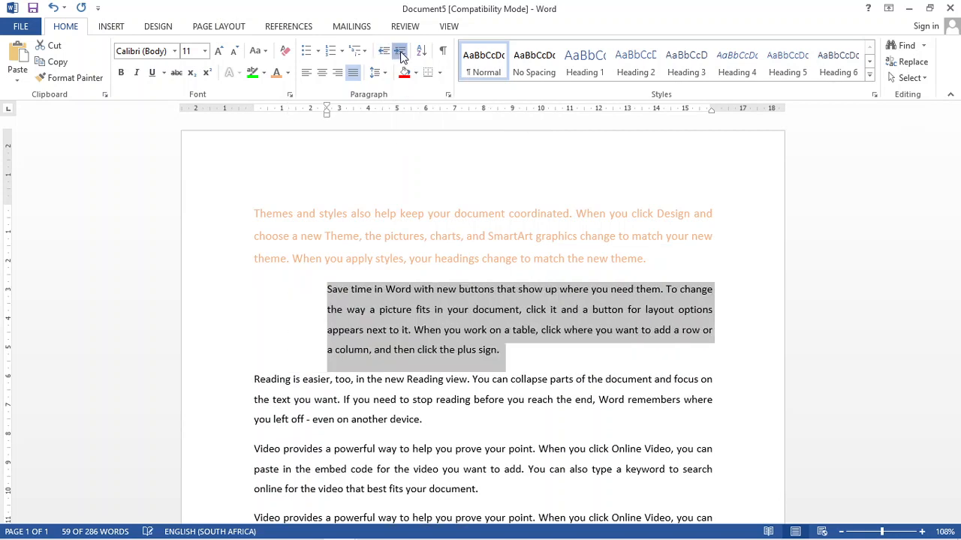
click(400, 53)
click(400, 52)
click(400, 52)
click(400, 53)
click(400, 53)
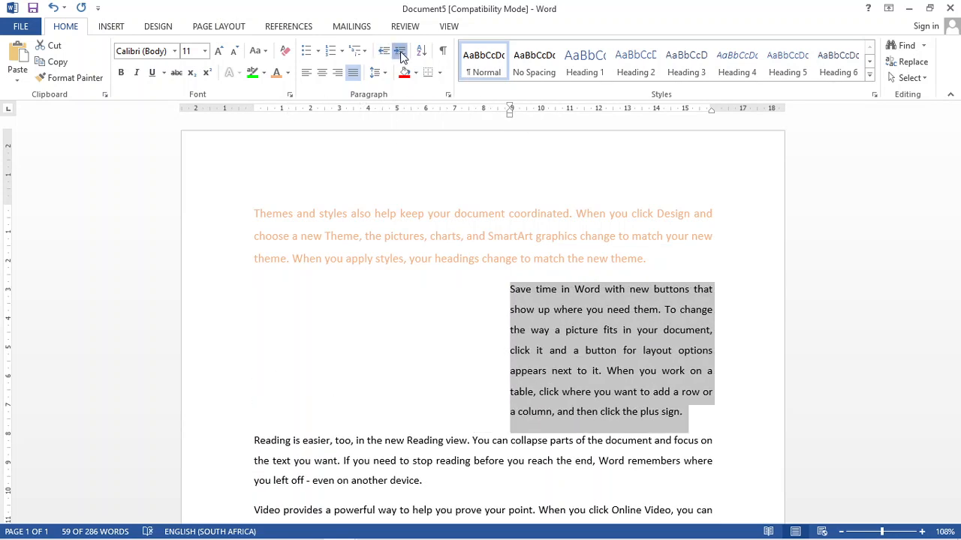
click(400, 53)
click(400, 52)
click(400, 53)
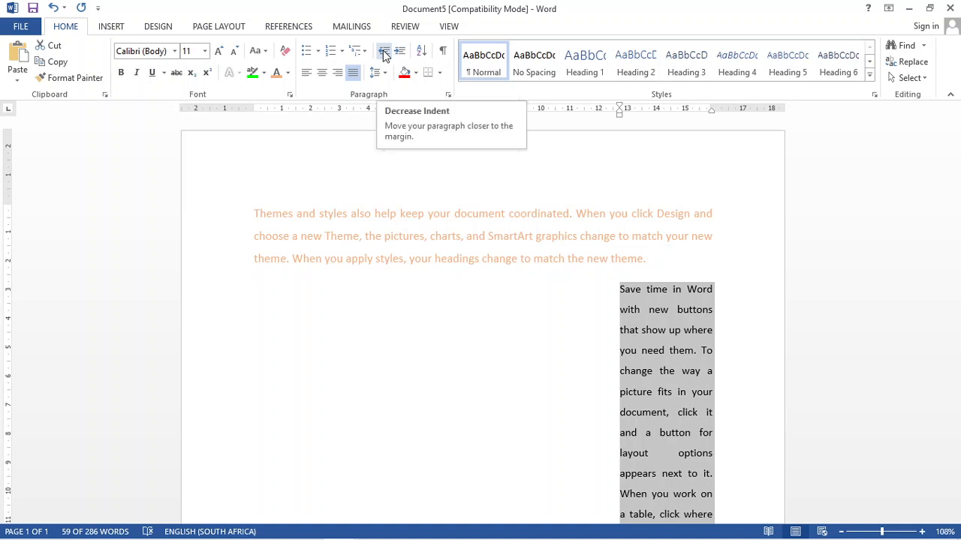
Step: Decrease the indent of the "Save time in Word" paragraph until it is back at the left margin
click(385, 53)
click(384, 52)
click(384, 52)
click(385, 53)
click(384, 53)
click(384, 53)
click(385, 53)
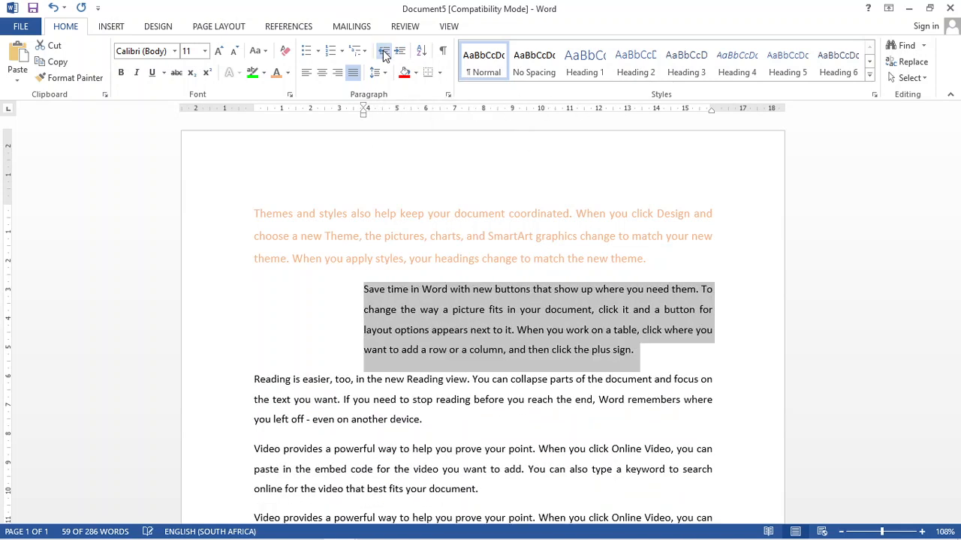
click(384, 52)
click(384, 53)
click(384, 53)
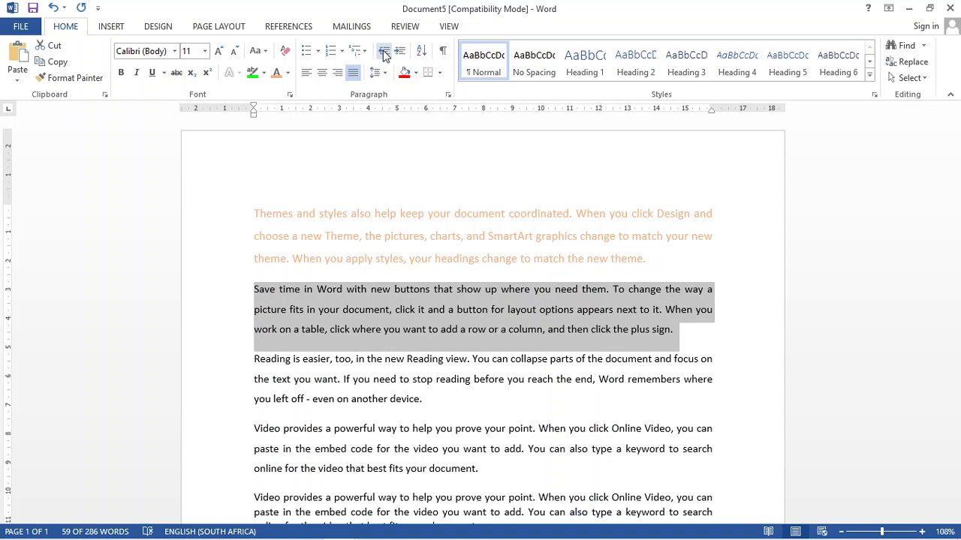
click(541, 291)
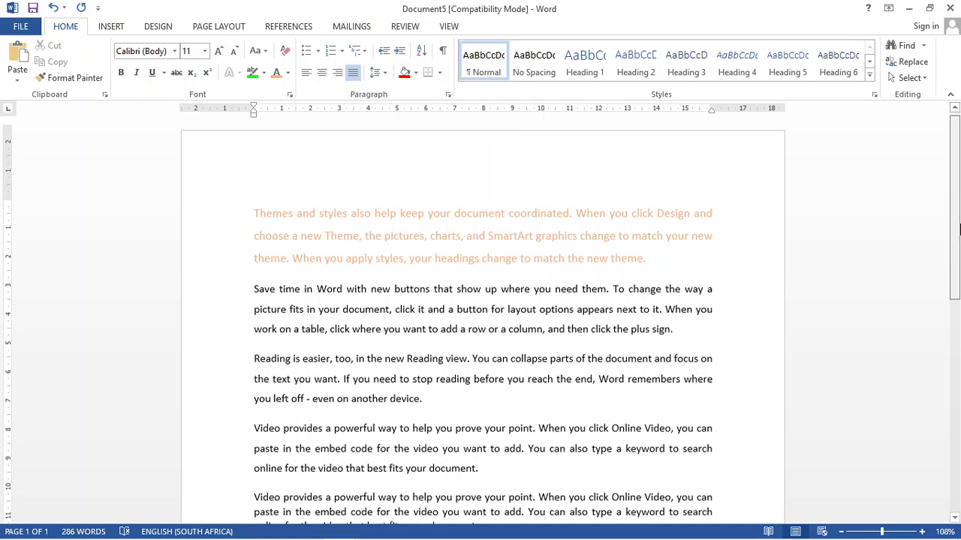
Step: Lay out the entire text in three columns, and undo the column layout
scroll(959, 229, down, 3)
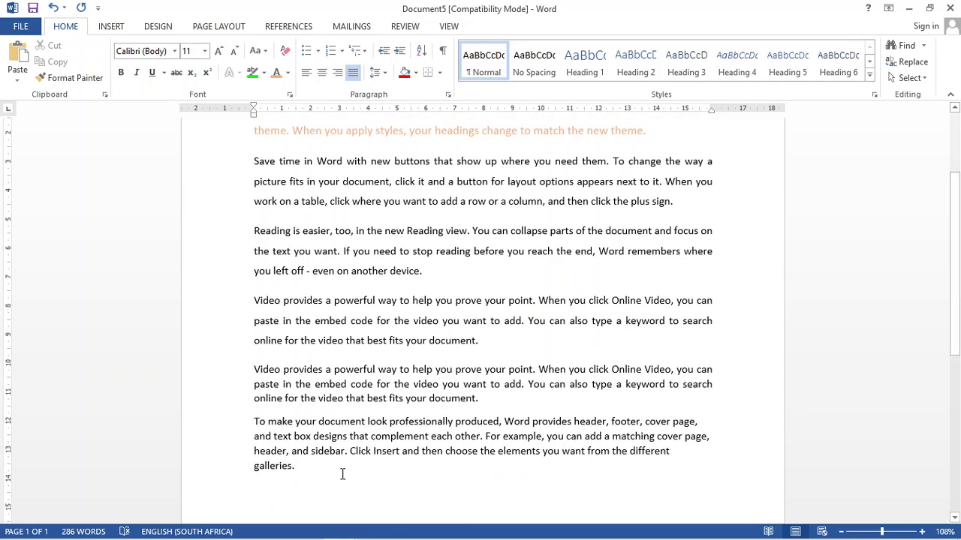
drag(341, 474, 238, 188)
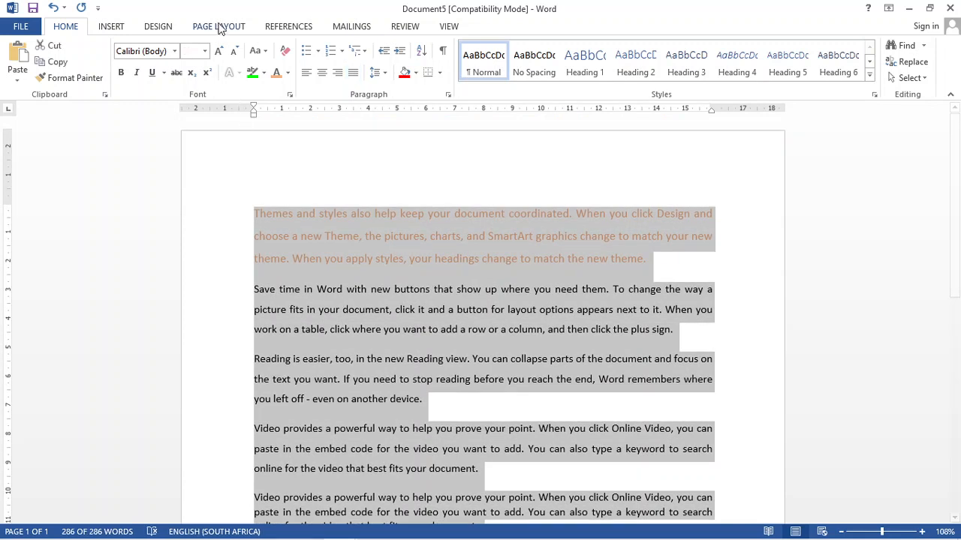
click(121, 28)
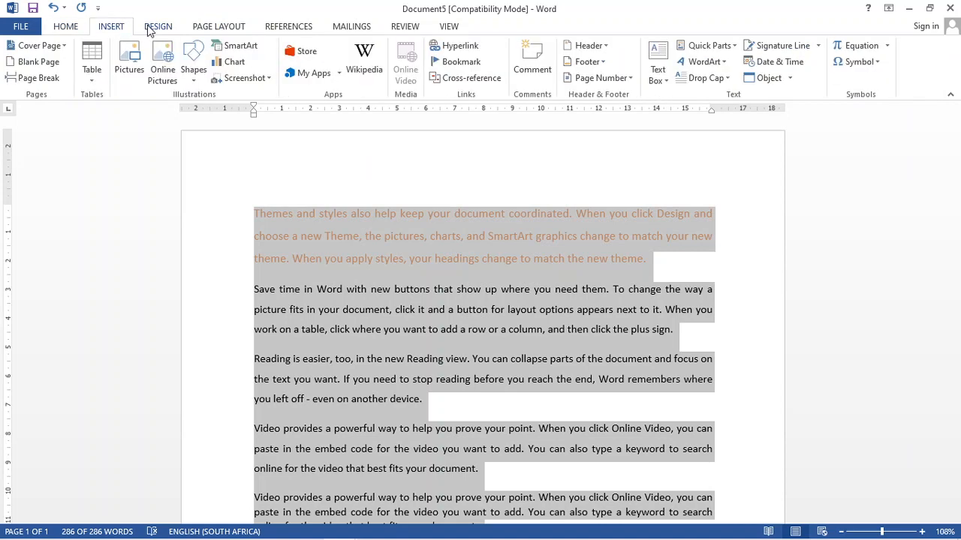
click(151, 28)
click(191, 25)
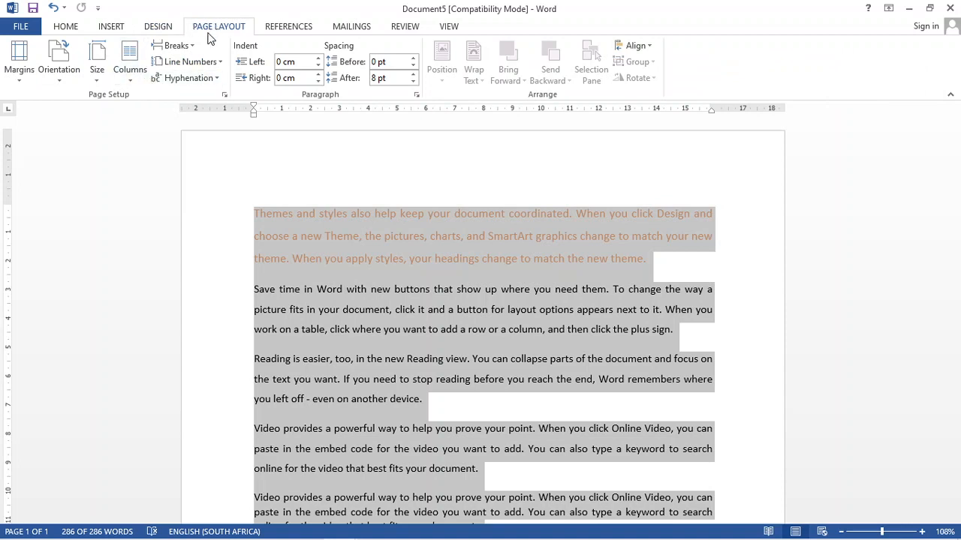
click(130, 79)
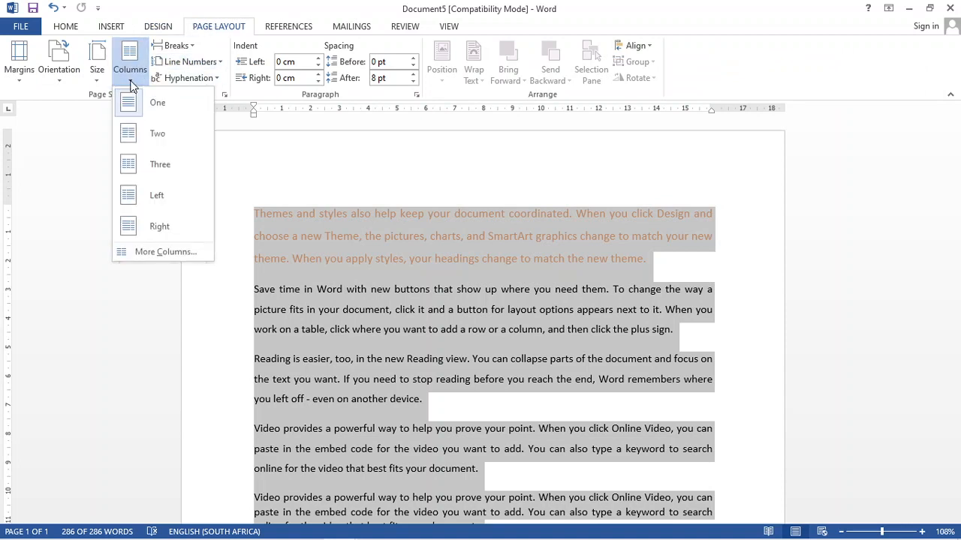
click(156, 175)
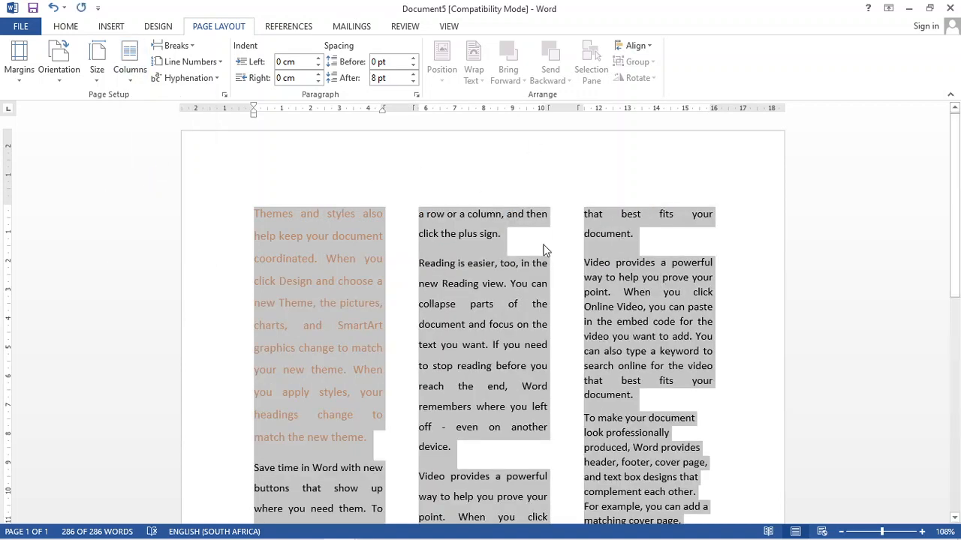
drag(958, 247, 943, 193)
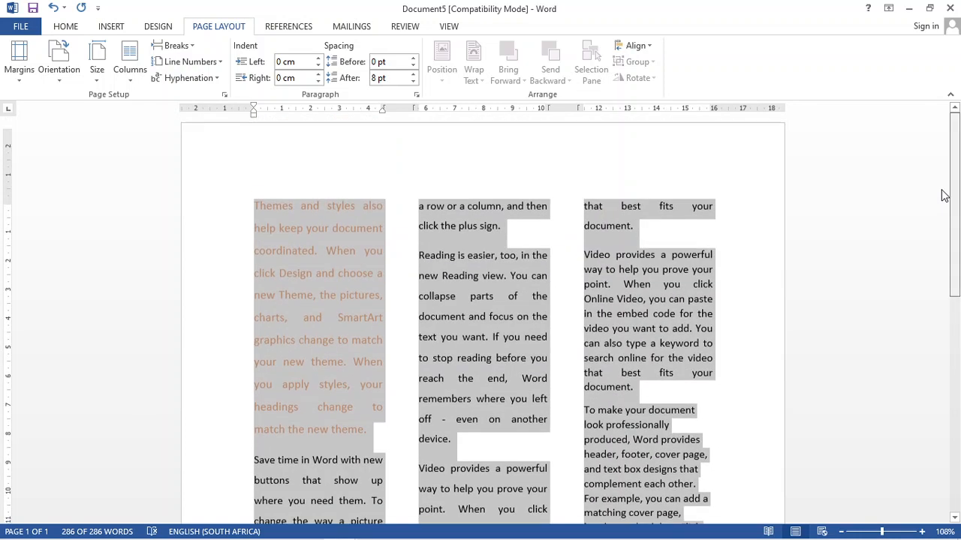
click(586, 370)
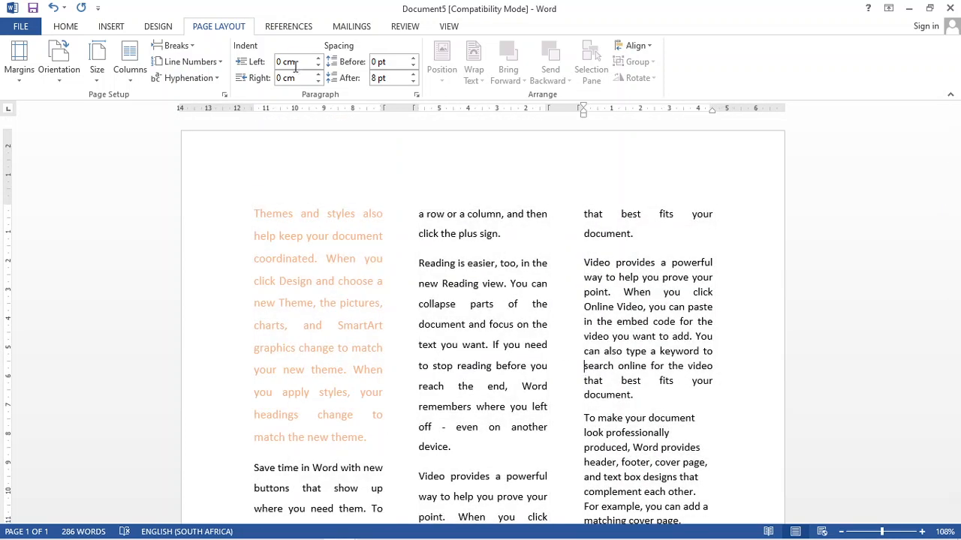
click(53, 8)
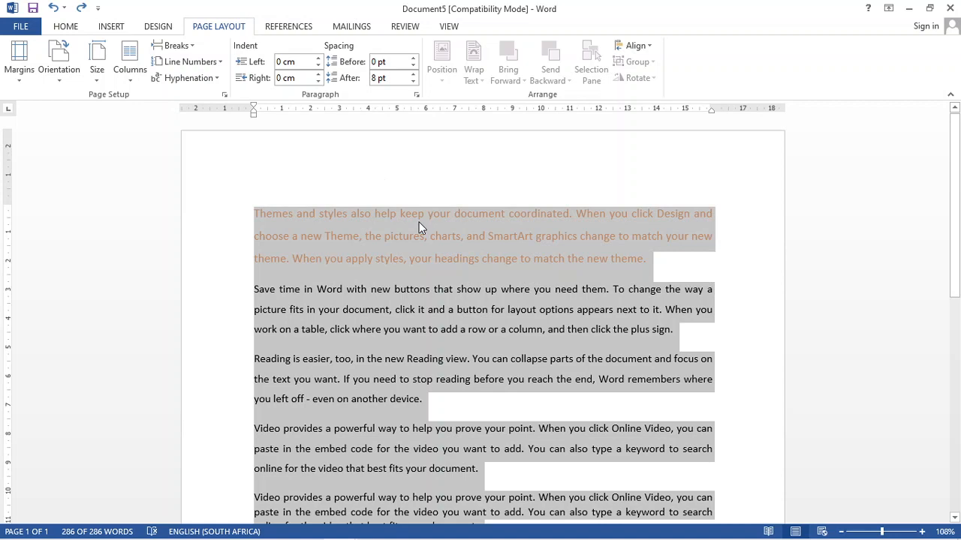
click(400, 216)
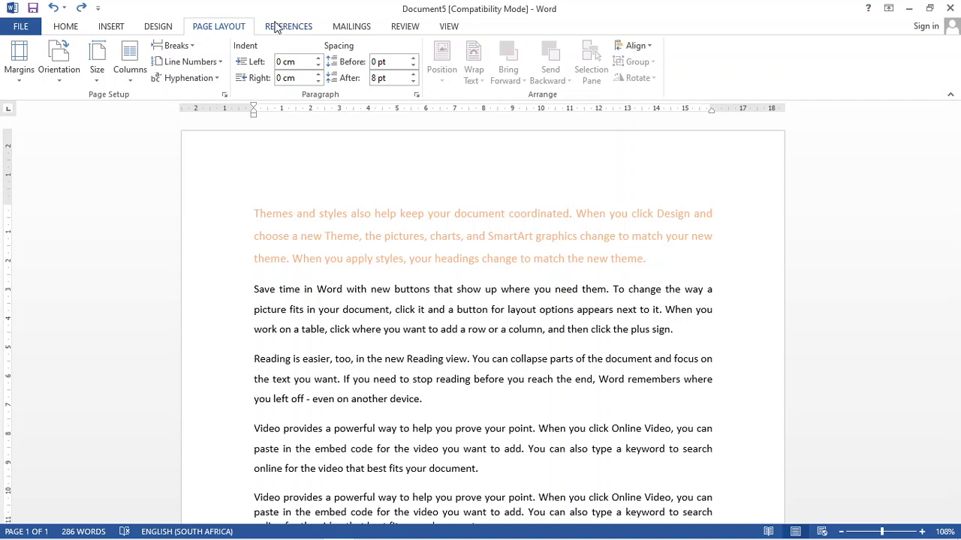
Step: Add the preset CONFIDENTIAL 1 watermark to the document and view it along the page
click(170, 30)
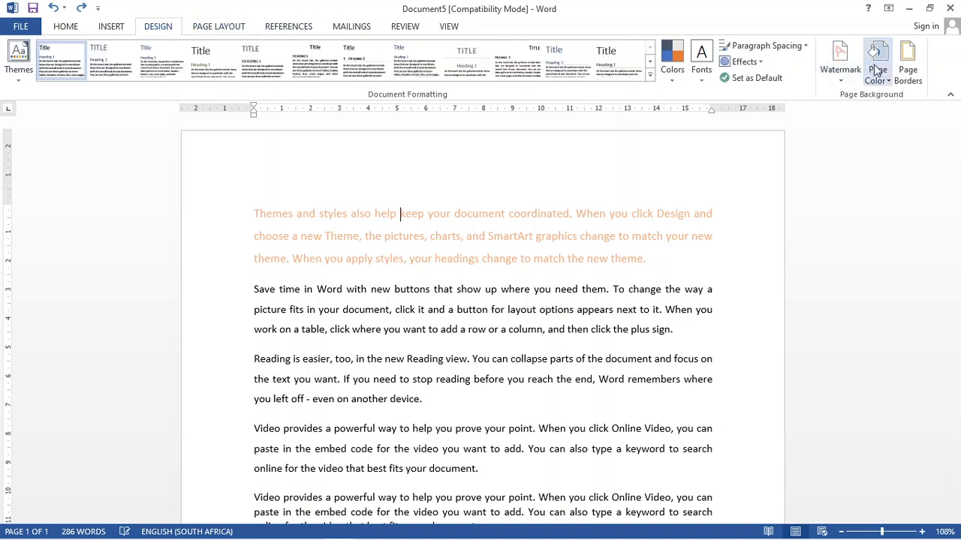
click(840, 73)
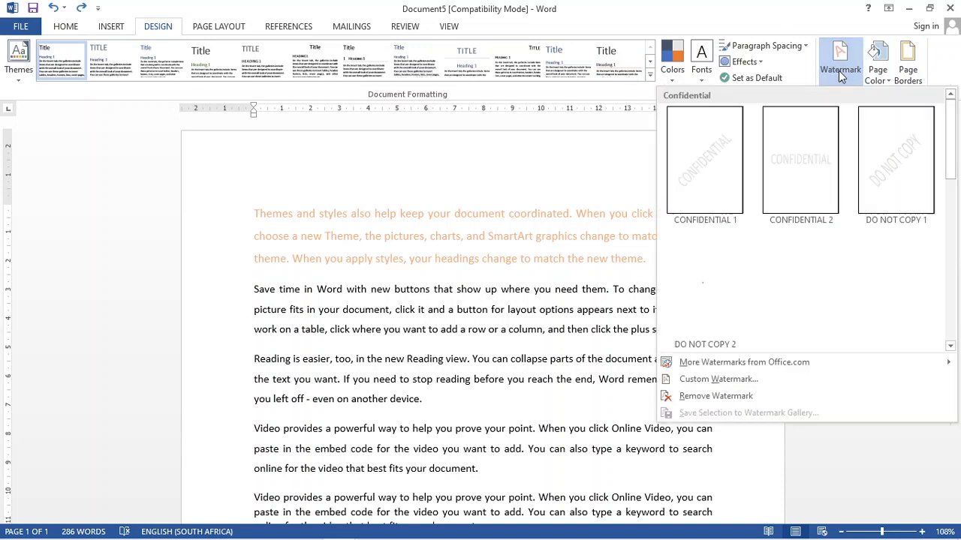
click(716, 158)
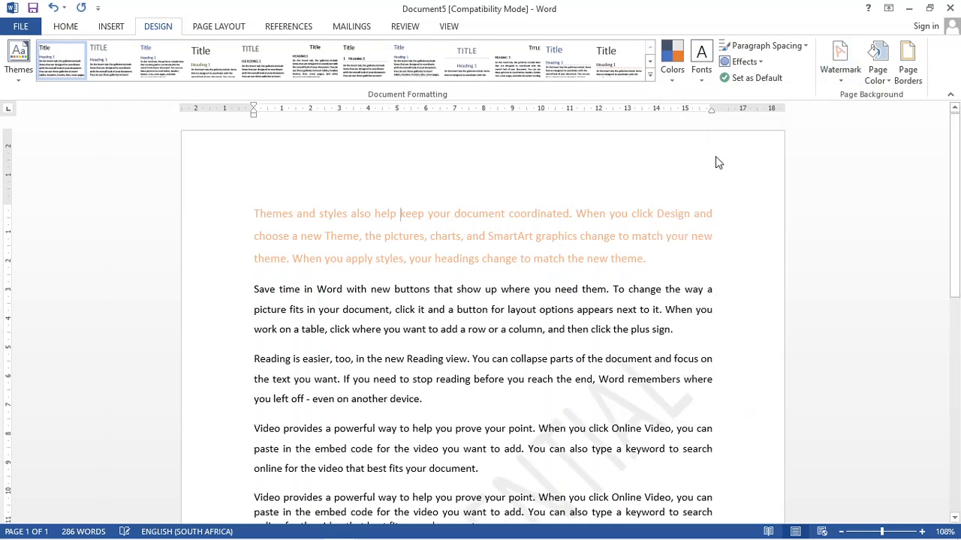
scroll(959, 278, down, 5)
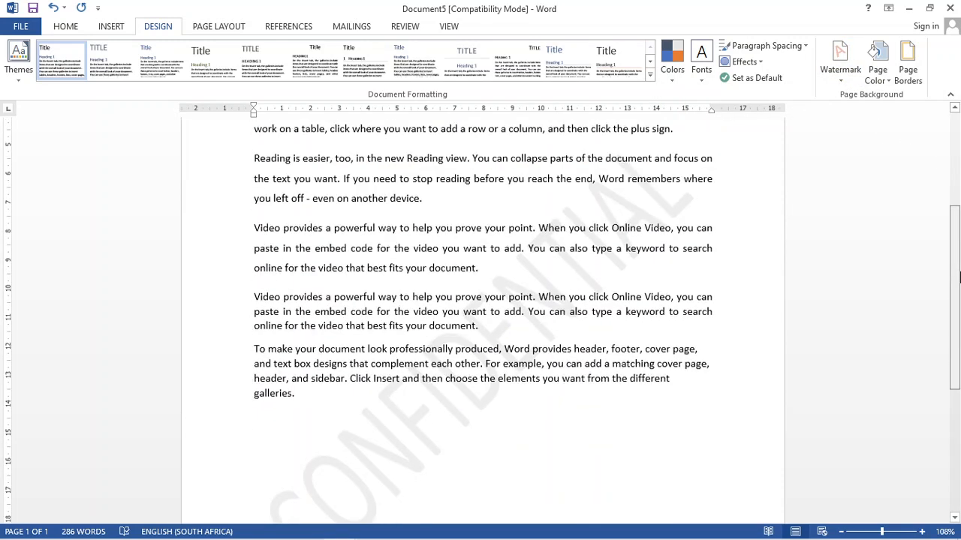
drag(959, 277, 958, 324)
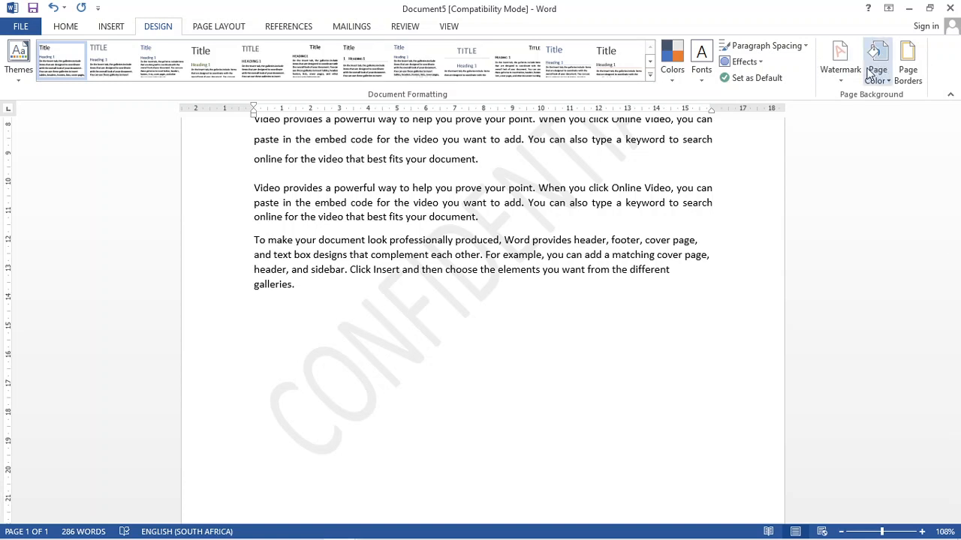
Step: Define a custom text watermark with the text PIS in place of CONFIDENTIAL
click(844, 83)
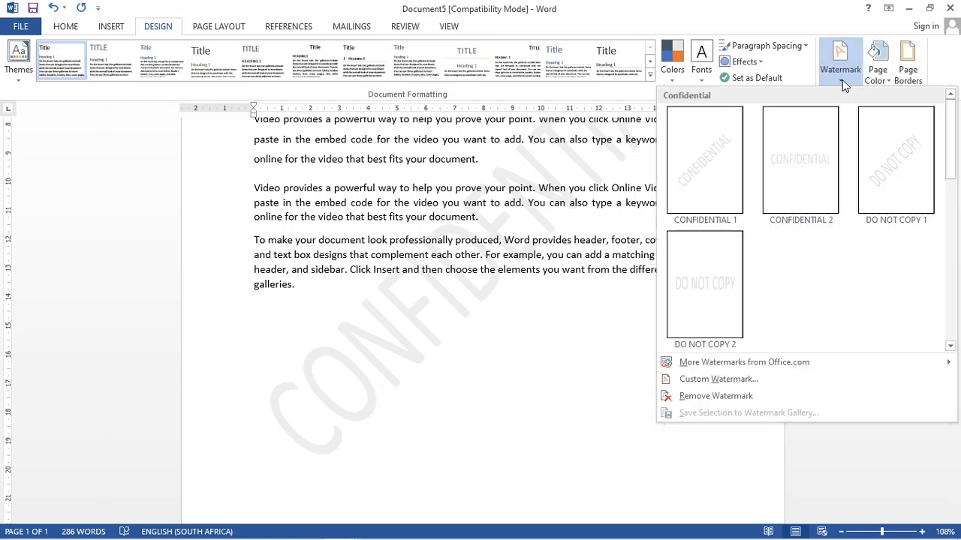
click(716, 379)
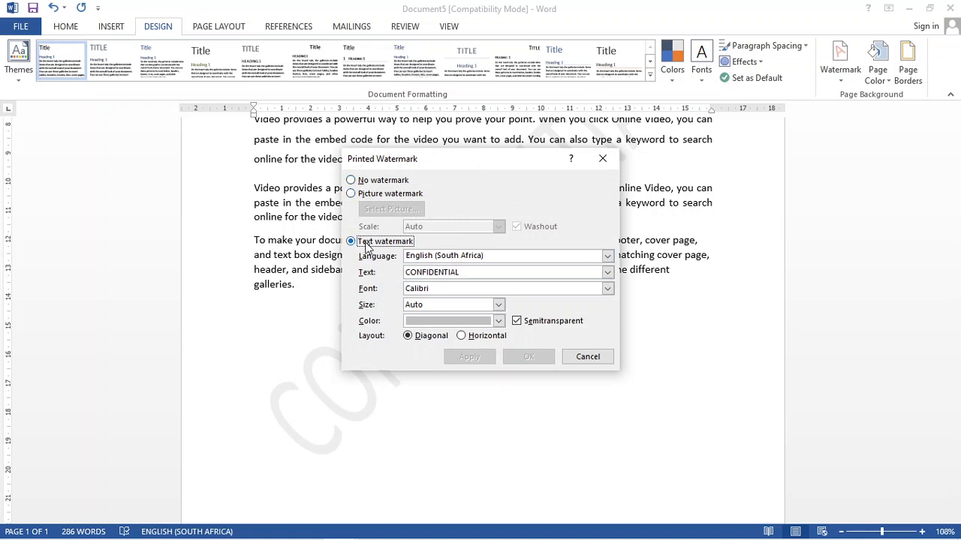
click(476, 273)
key(BackSpace)
key(BackSpace)
key(BackSpace)
key(BackSpace)
key(BackSpace)
key(BackSpace)
key(BackSpace)
key(BackSpace)
key(BackSpace)
key(BackSpace)
key(BackSpace)
key(BackSpace)
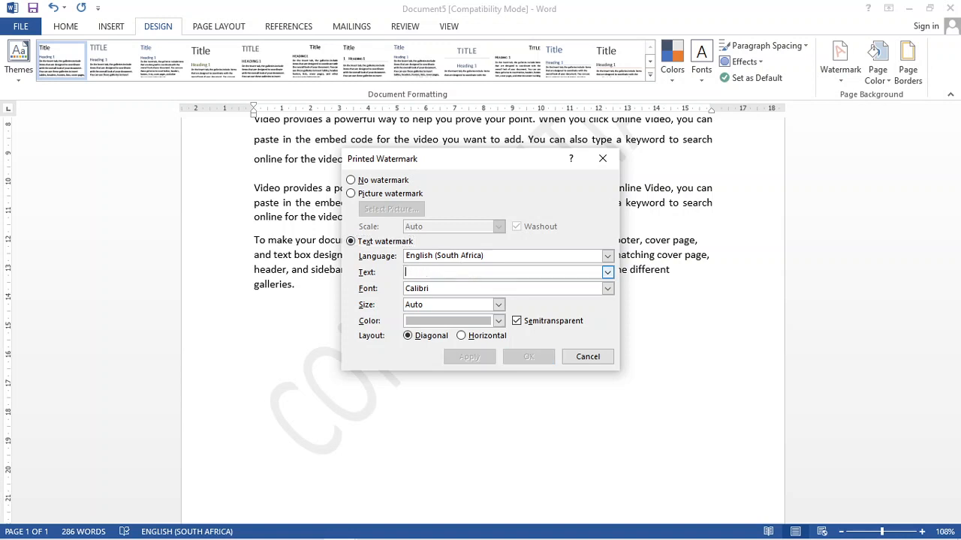
text(PIS)
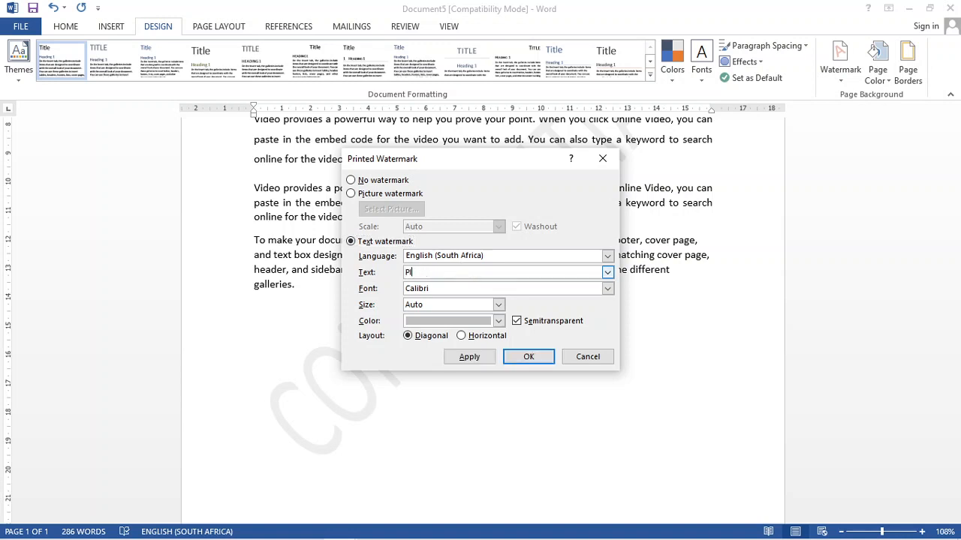
Step: Set the custom watermark's colour to standard red, apply it to the document and view the page
click(499, 321)
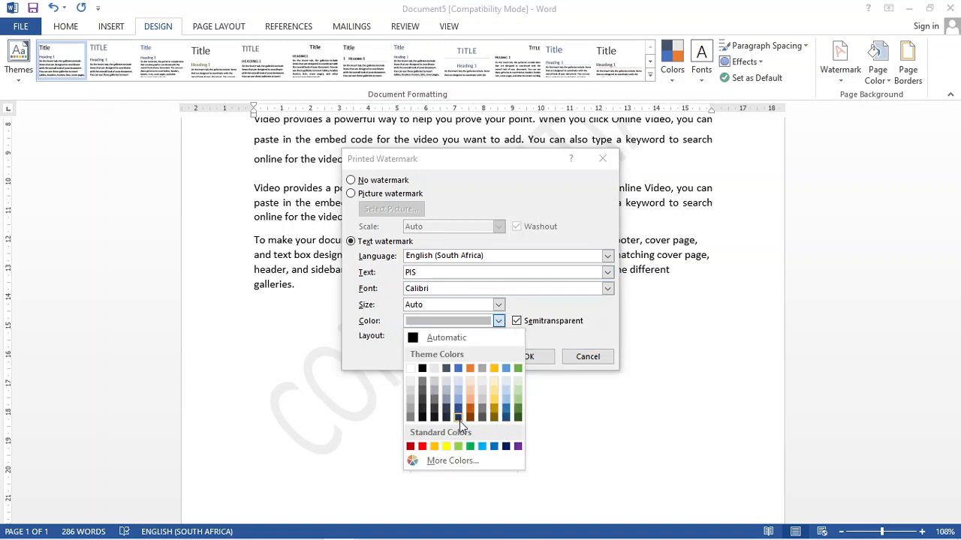
click(422, 447)
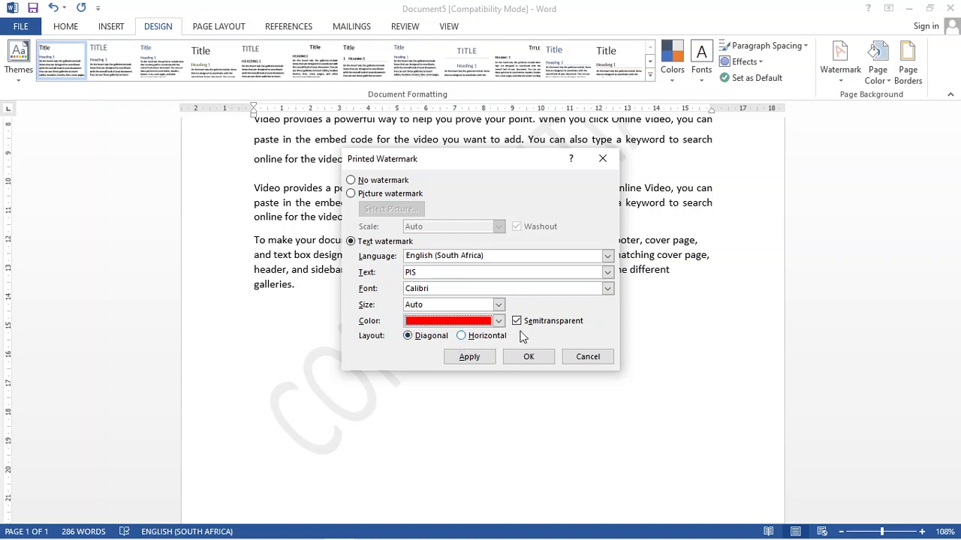
click(464, 360)
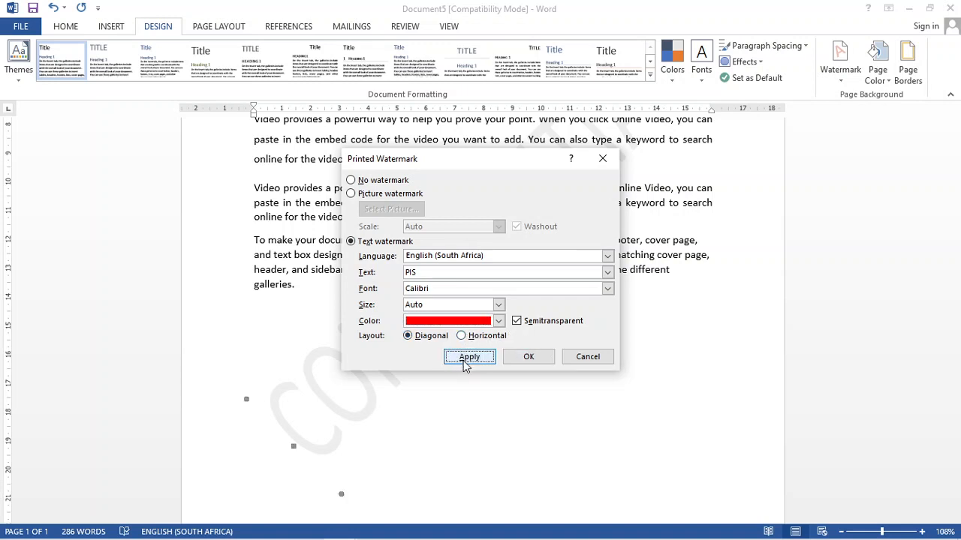
click(609, 358)
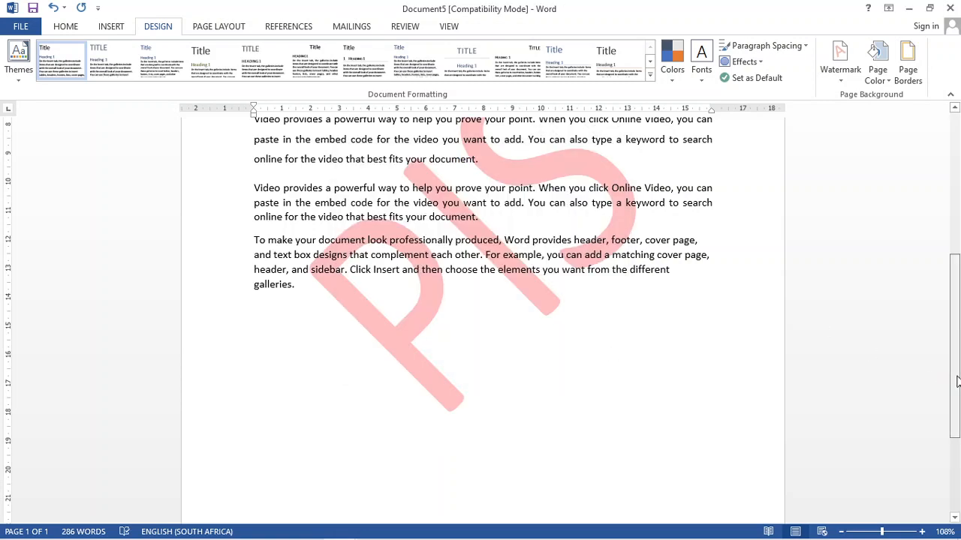
drag(950, 375, 957, 318)
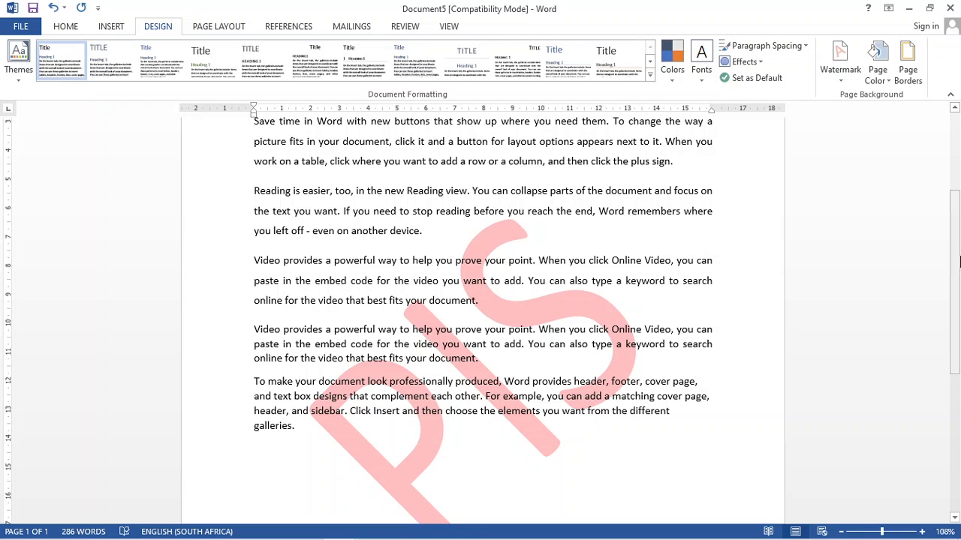
drag(959, 276, 960, 228)
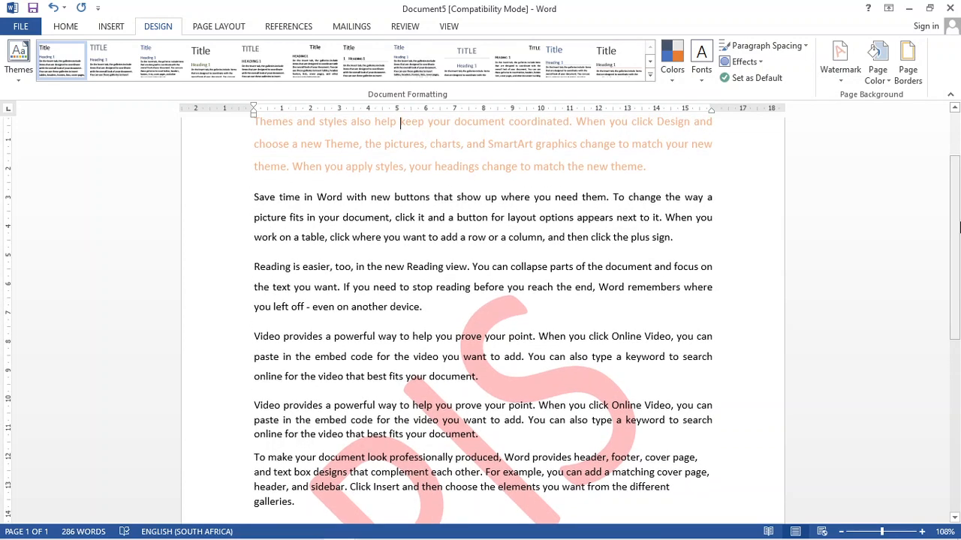
drag(959, 227, 959, 171)
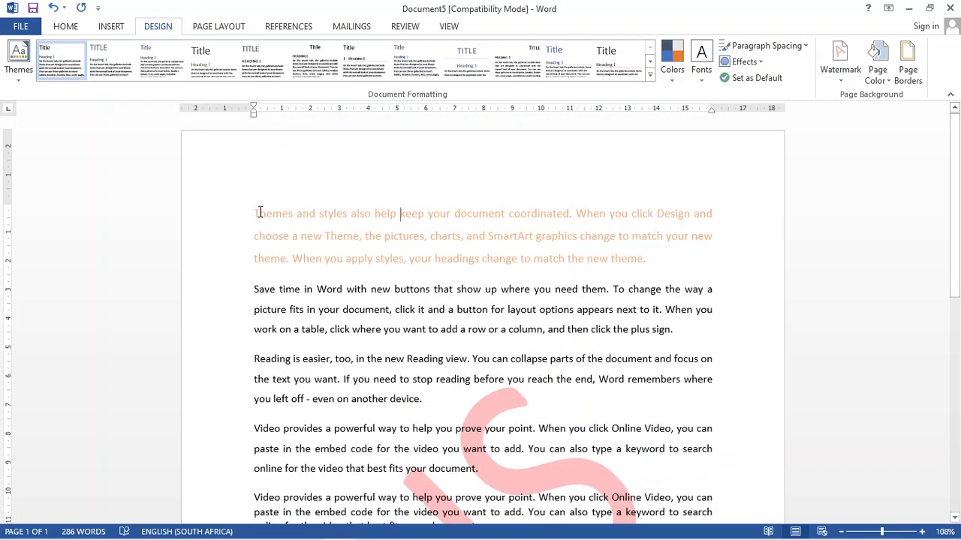
Step: Turn the word "Themes" at the start of the orange first paragraph into a Dropped drop cap
drag(293, 215, 242, 214)
click(447, 28)
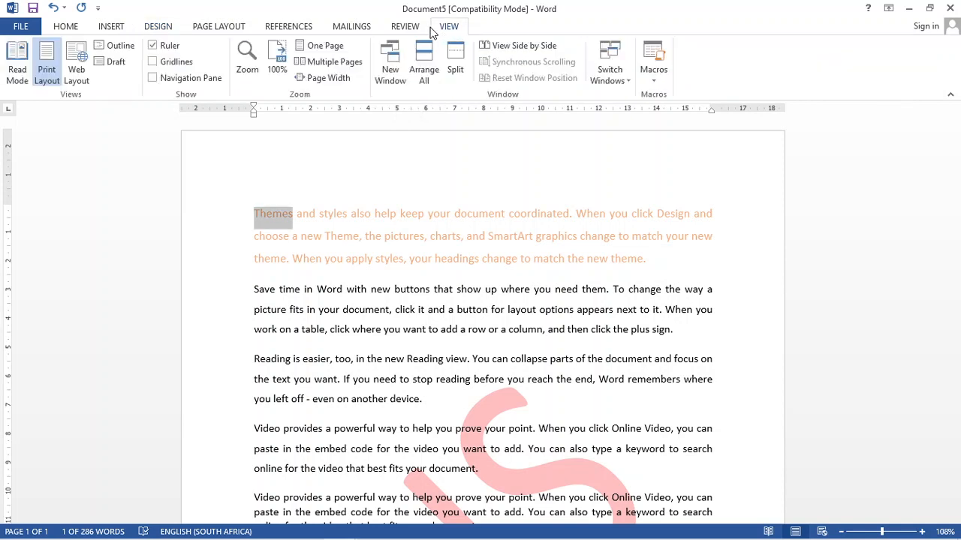
click(409, 28)
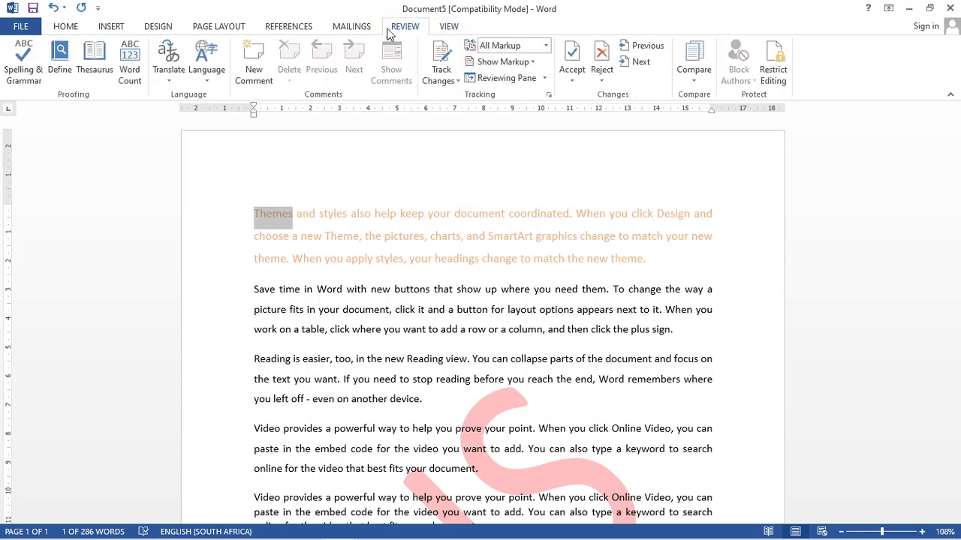
click(351, 28)
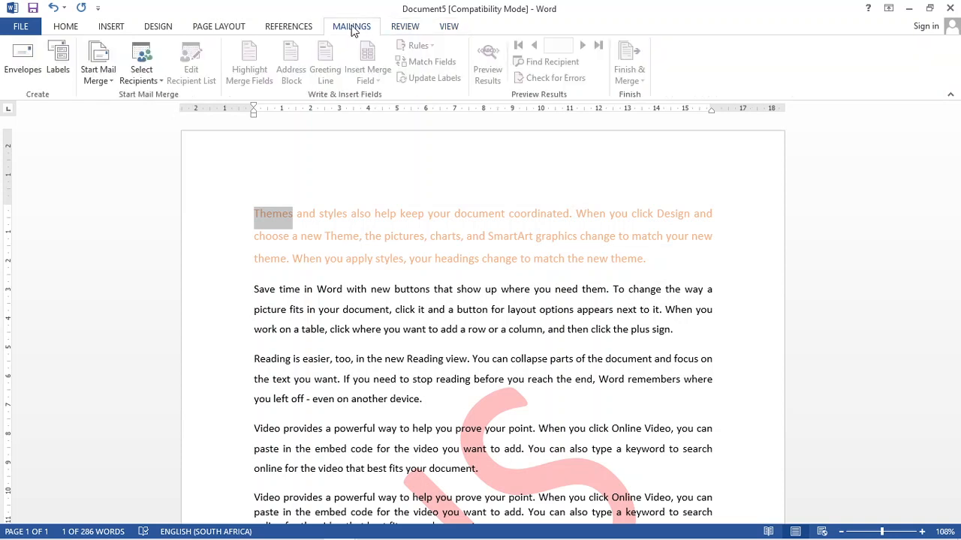
click(289, 28)
click(239, 29)
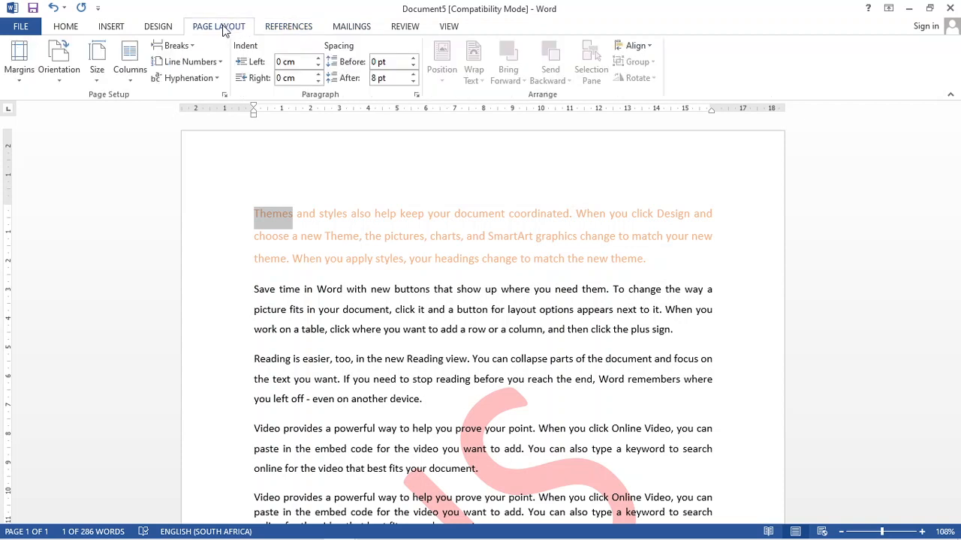
click(164, 29)
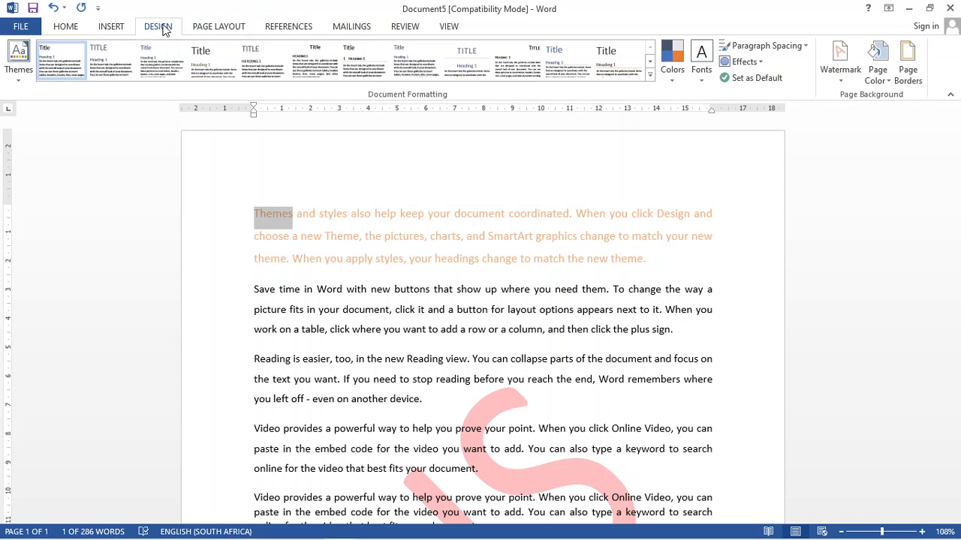
click(125, 30)
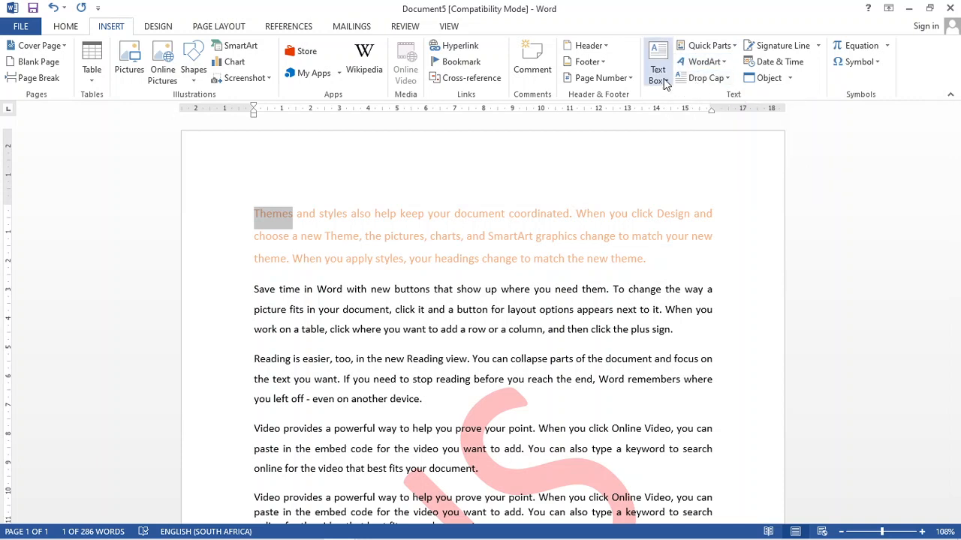
click(722, 80)
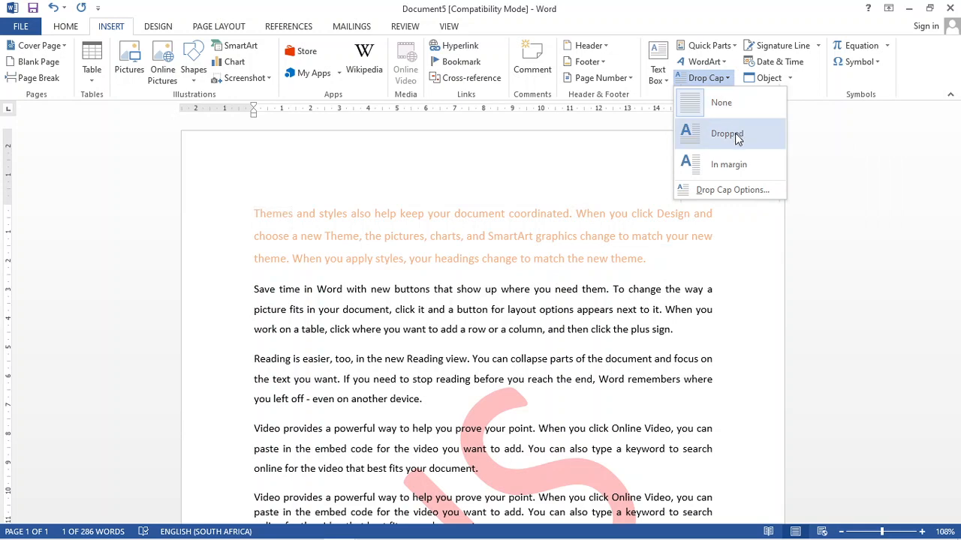
click(735, 132)
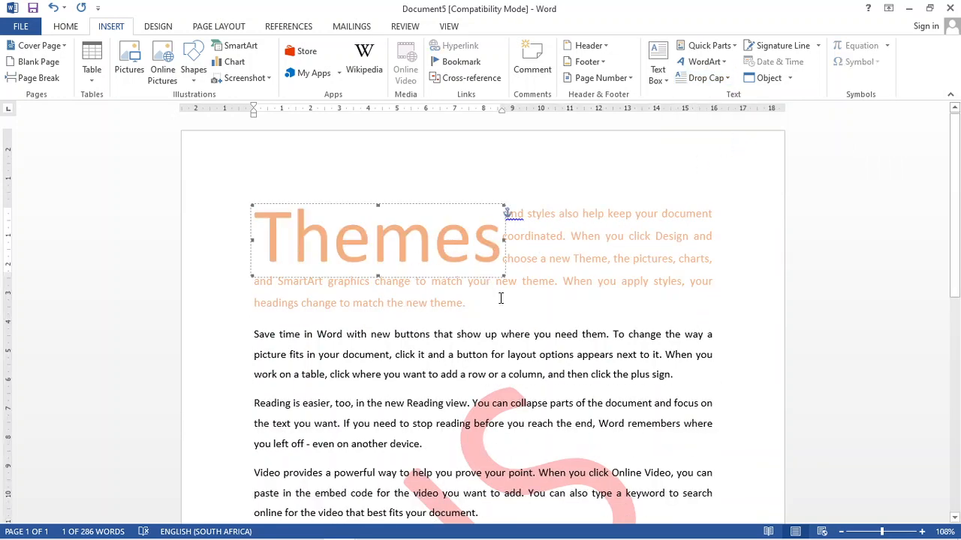
click(535, 339)
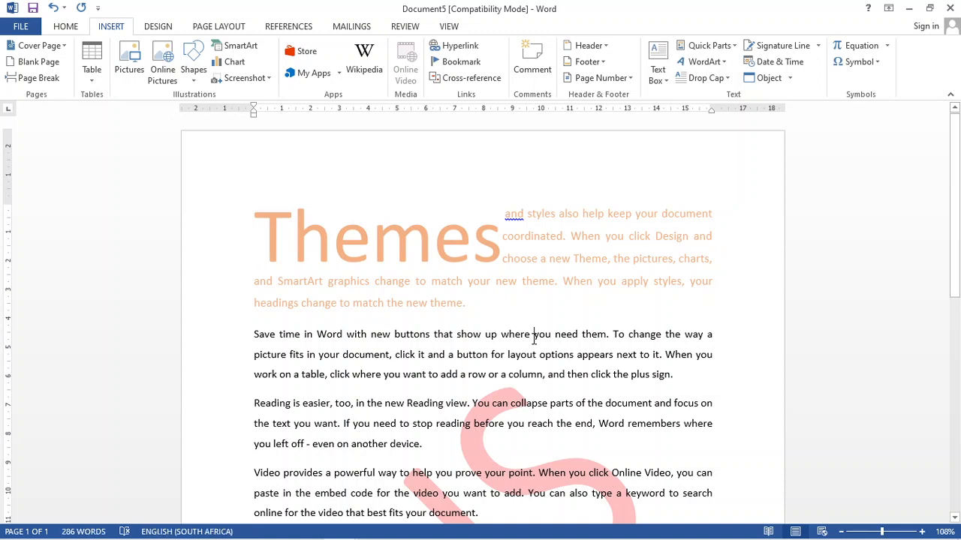
Step: Apply a Dropped drop cap to the initial S of the paragraph beginning "Save time in Word"
click(249, 335)
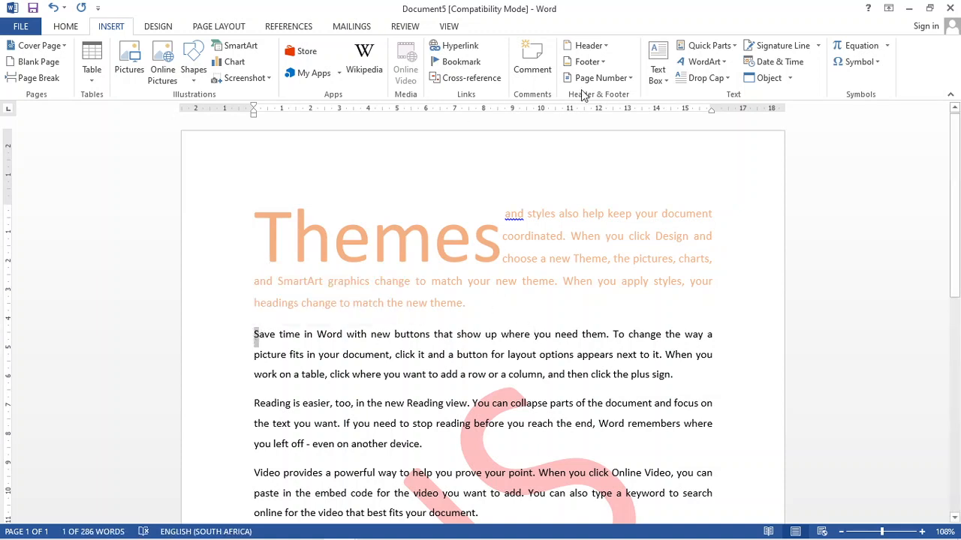
click(704, 78)
click(715, 134)
click(712, 395)
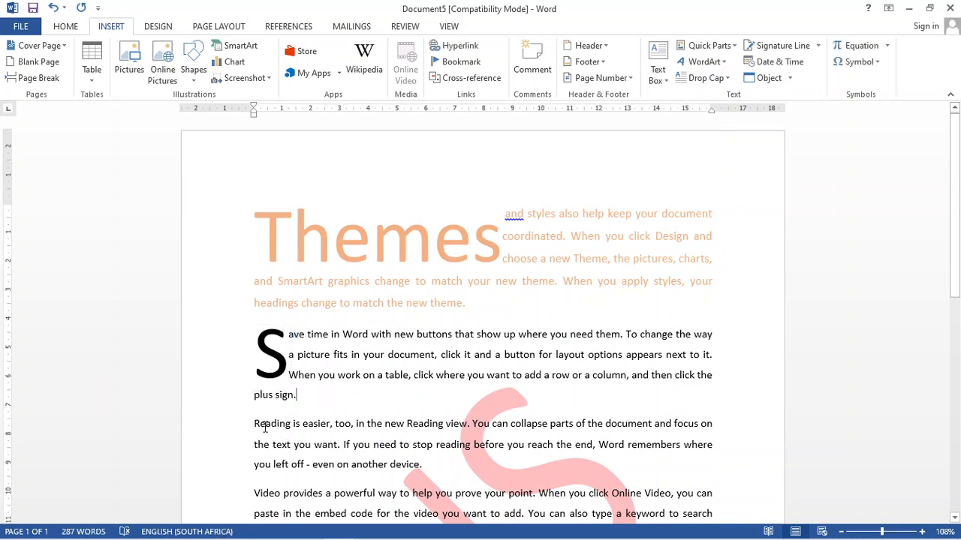
Step: Apply a Dropped drop cap to the letters "Re" opening the paragraph "Reading is easier"
drag(262, 426, 255, 425)
click(719, 81)
click(727, 133)
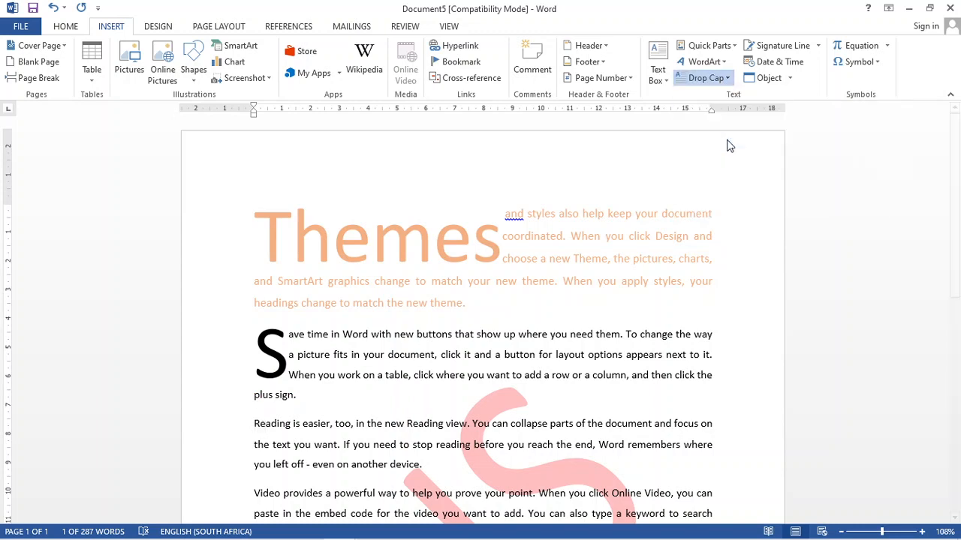
click(656, 444)
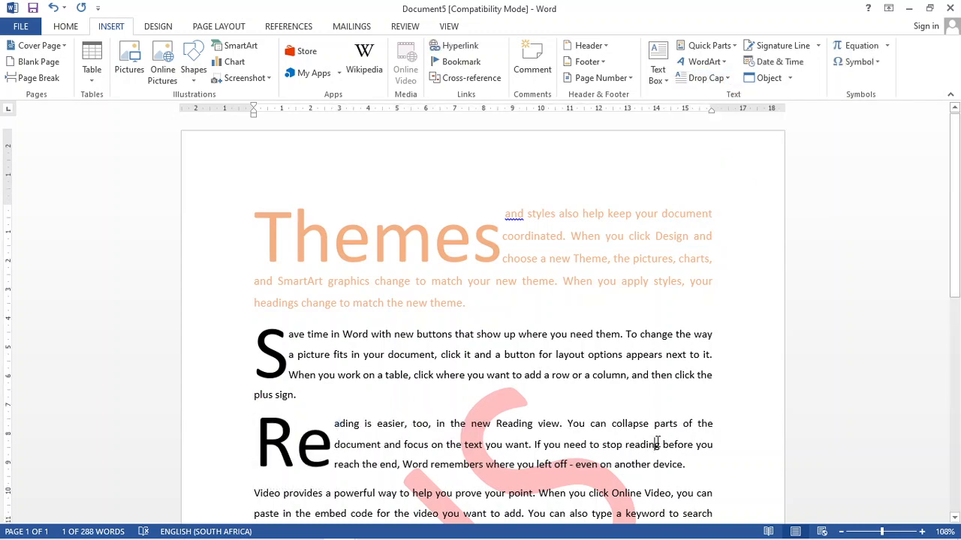
drag(958, 257, 958, 279)
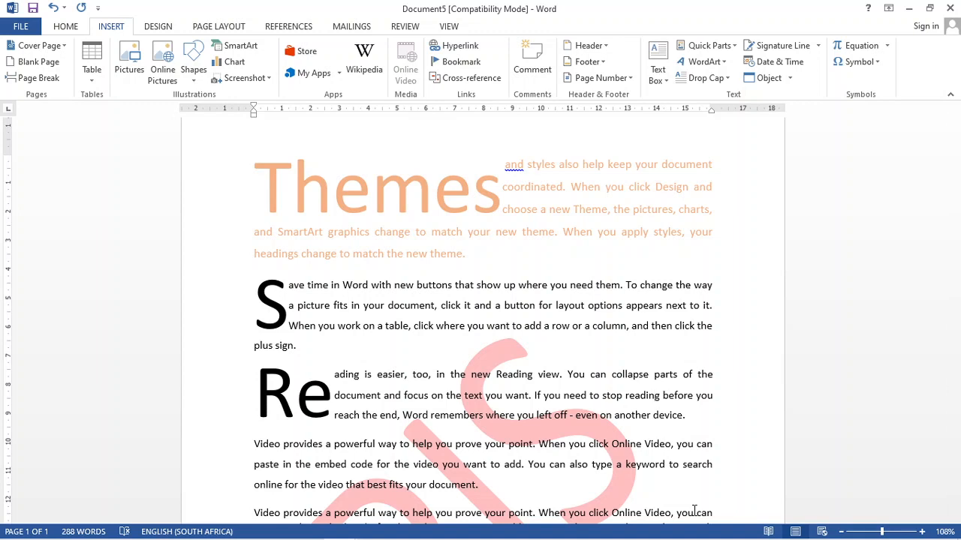
mouse_move(374, 538)
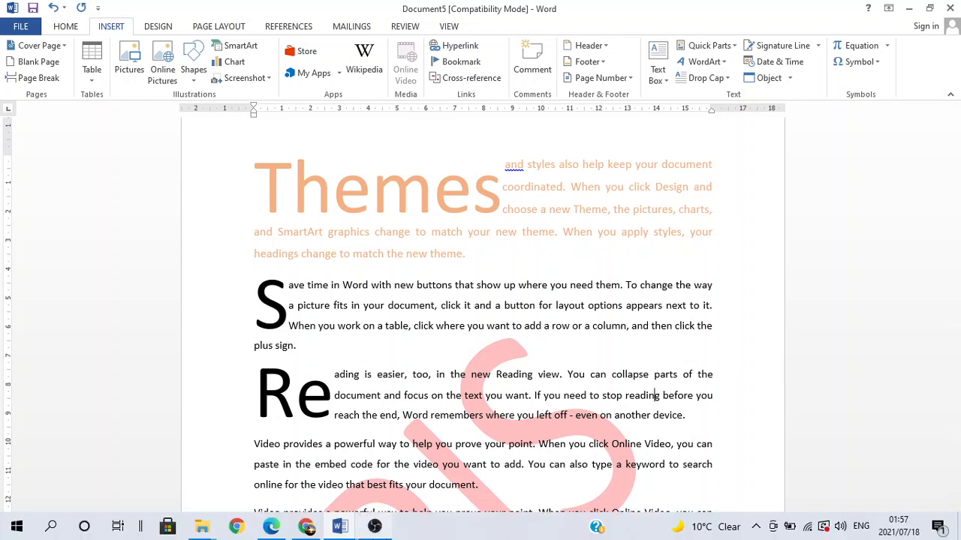